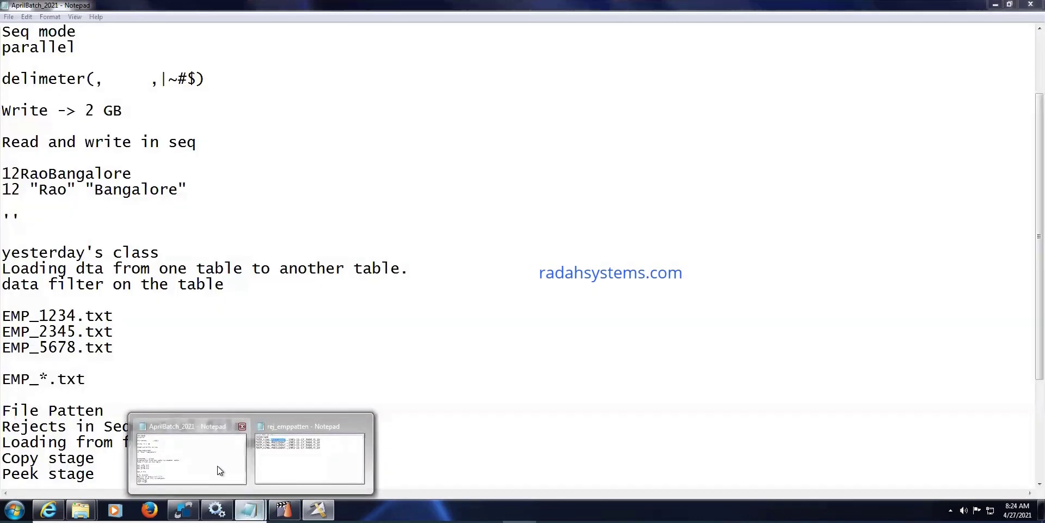
# In the AprilBatch_2021 notes, add the line EMP_56789.txt directly above EMP_1234.txt in the file list.
pyautogui.click(217, 465)
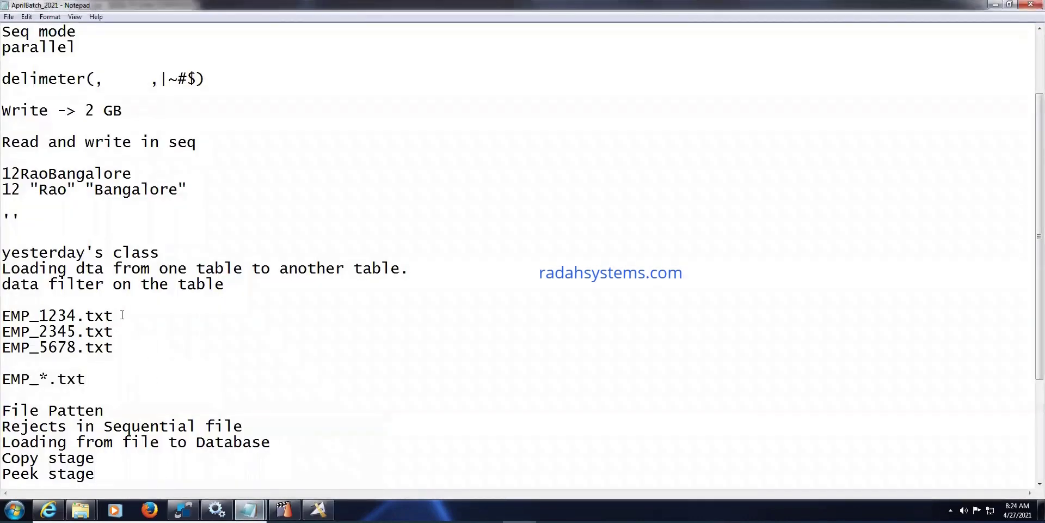
pyautogui.click(251, 294)
pyautogui.press('Return')
pyautogui.press('Return')
pyautogui.write('EMP_')
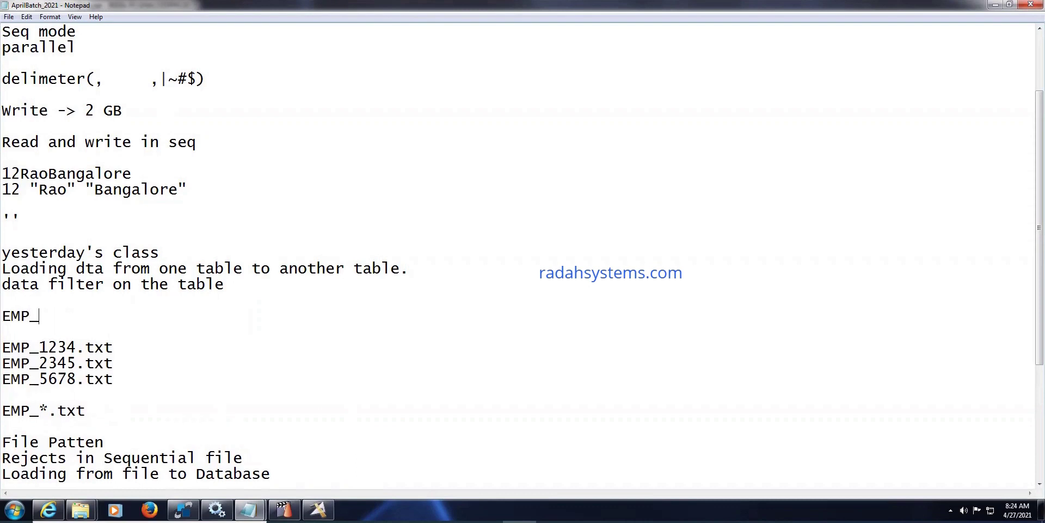
pyautogui.write('56789.tx')
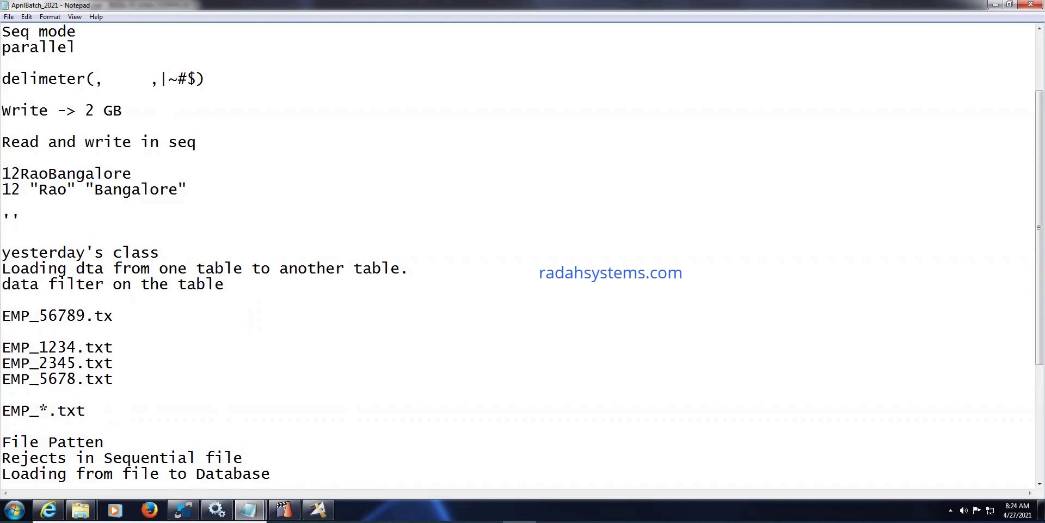
pyautogui.write('t')
pyautogui.press('Delete')
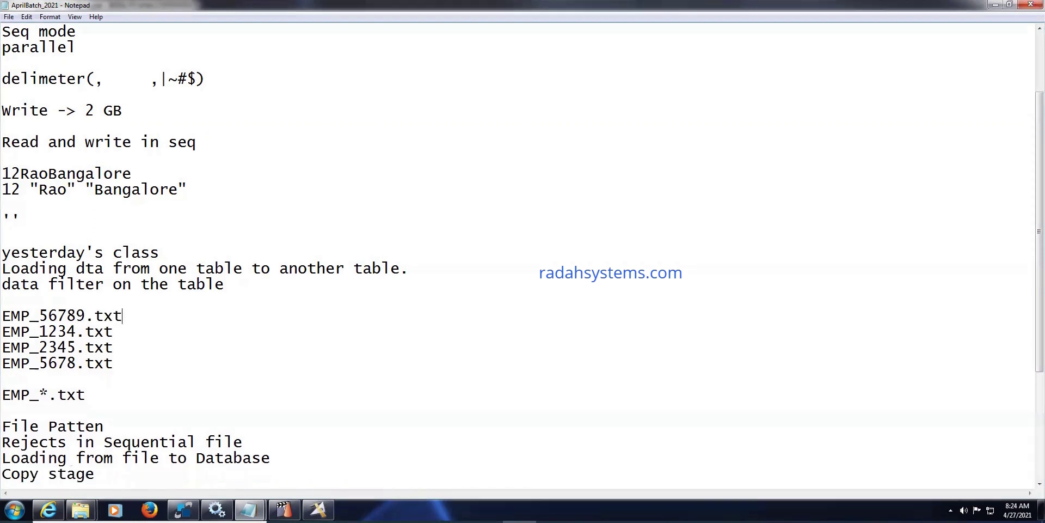
pyautogui.moveTo(113, 363); pyautogui.dragTo(2, 316)
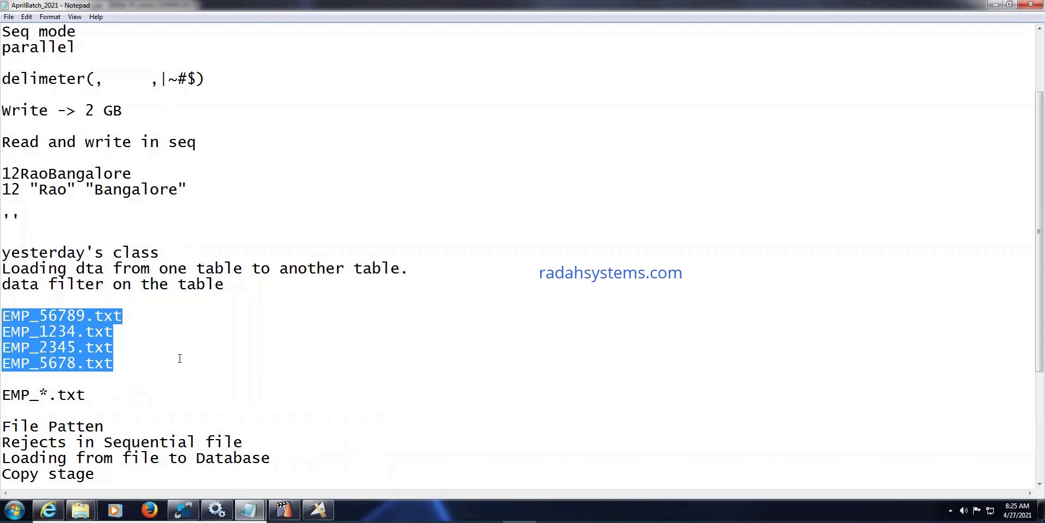
pyautogui.click(318, 510)
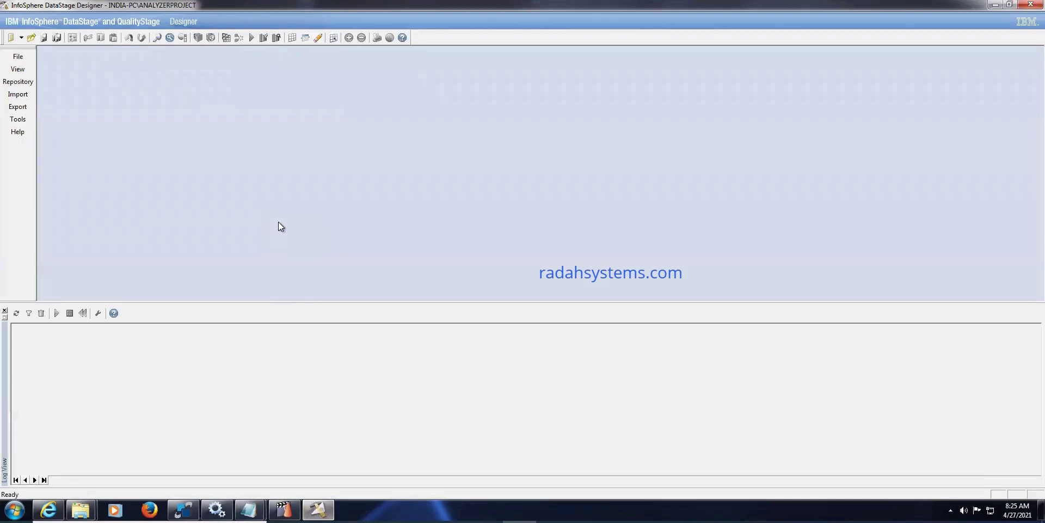
pyautogui.moveTo(249, 509)
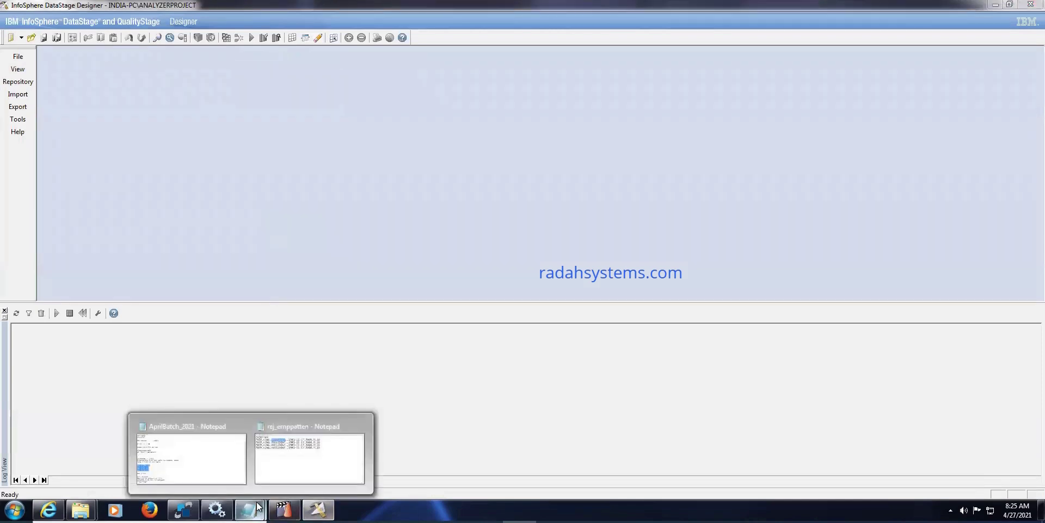
pyautogui.click(226, 475)
pyautogui.click(182, 413)
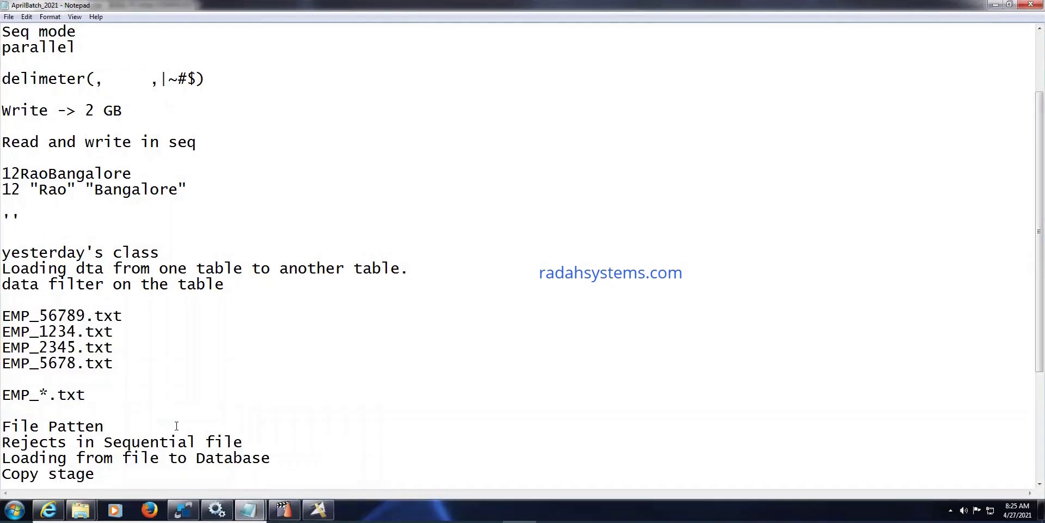
# Add the note "Metadata layout should be Same" above EMP_*.txt, with an extra blank line below EMP_*.txt.
pyautogui.moveTo(2, 395); pyautogui.dragTo(118, 403)
pyautogui.click(118, 403)
pyautogui.press('Return')
pyautogui.press('Up')
pyautogui.press('Up')
pyautogui.press('Return')
pyautogui.write('M')
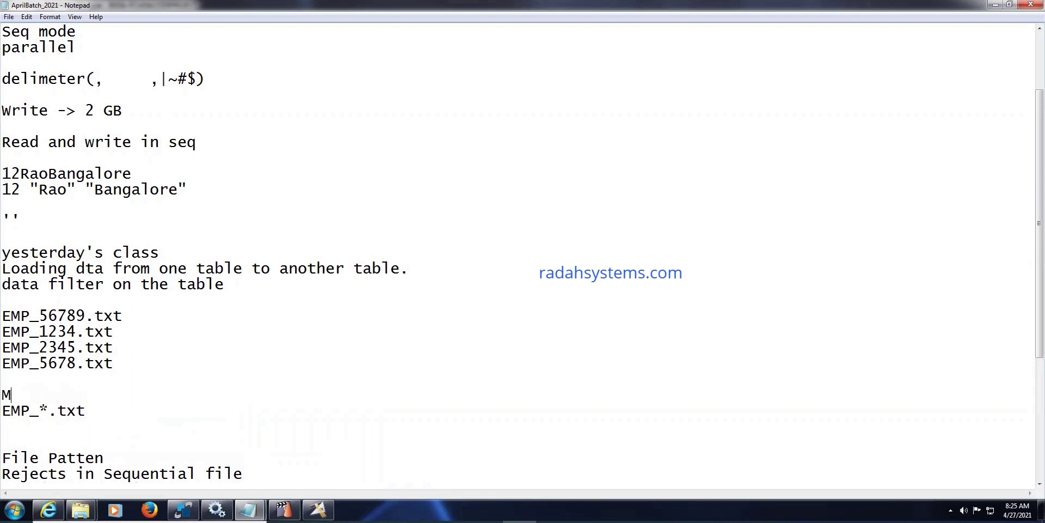
pyautogui.write('etadata lay')
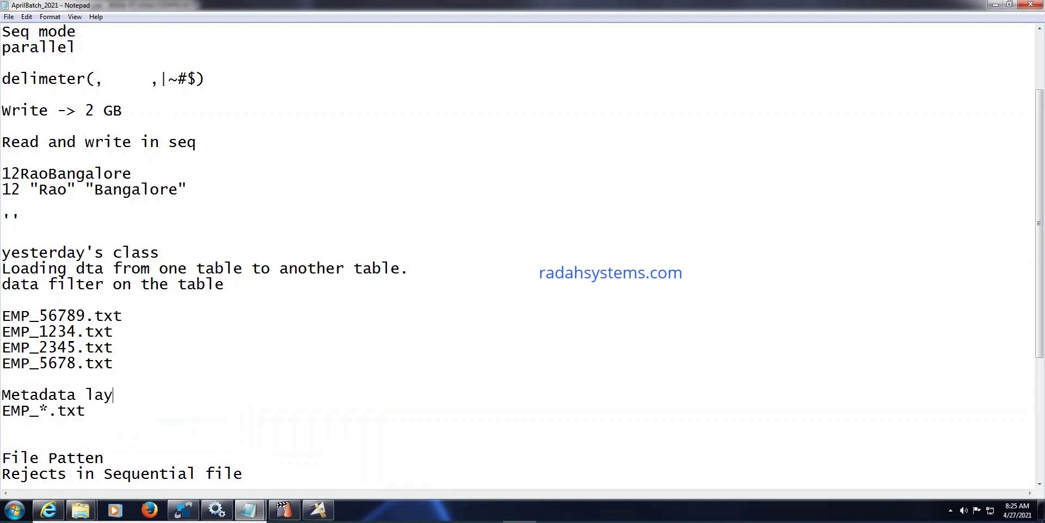
pyautogui.write('out should be Same')
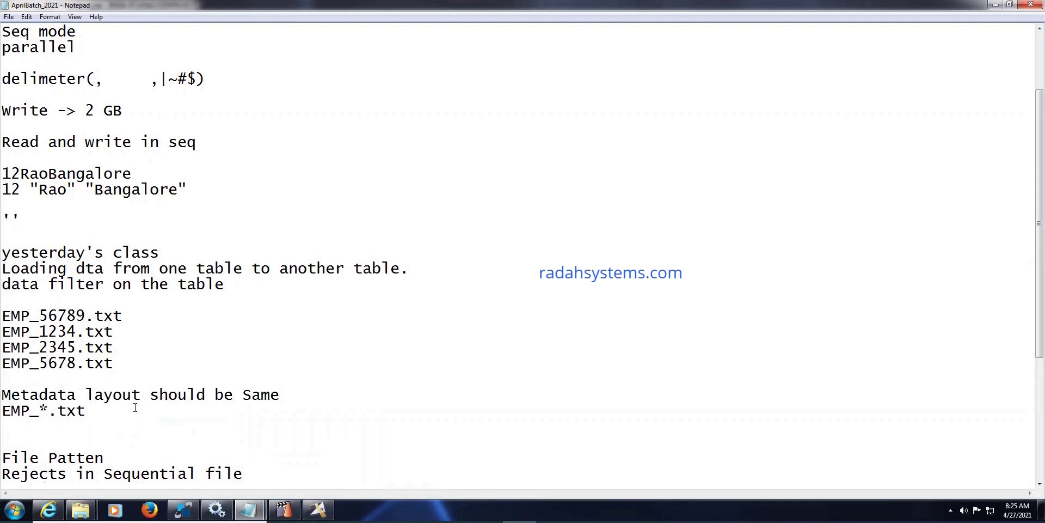
# Add the line "Delimter of the file should be same" below the metadata layout note.
pyautogui.press('Return')
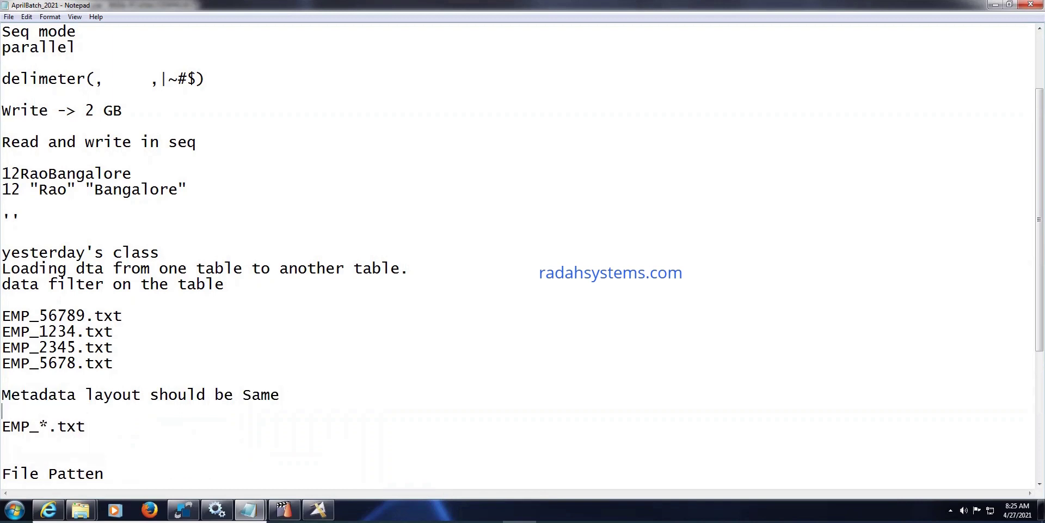
pyautogui.write('Delimter of th')
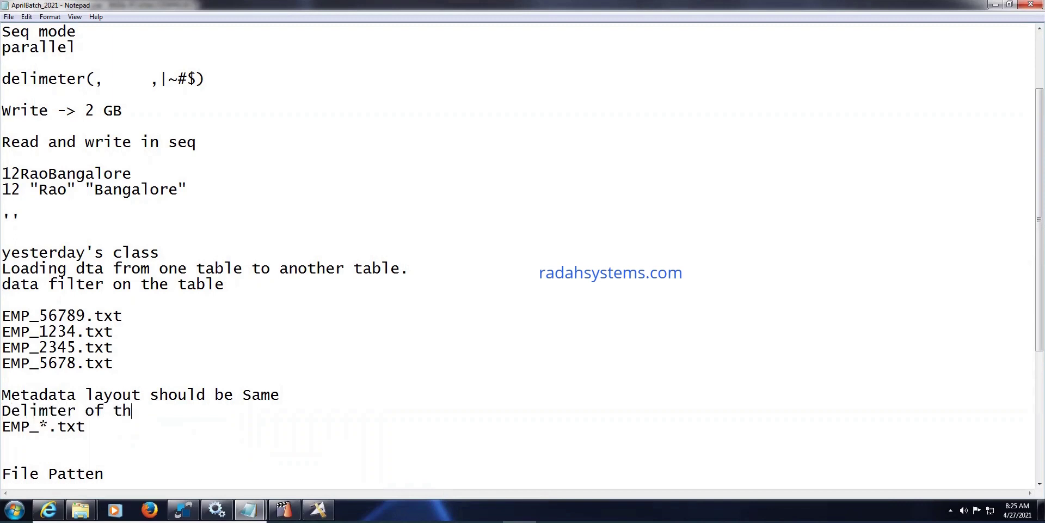
pyautogui.write('e file sho')
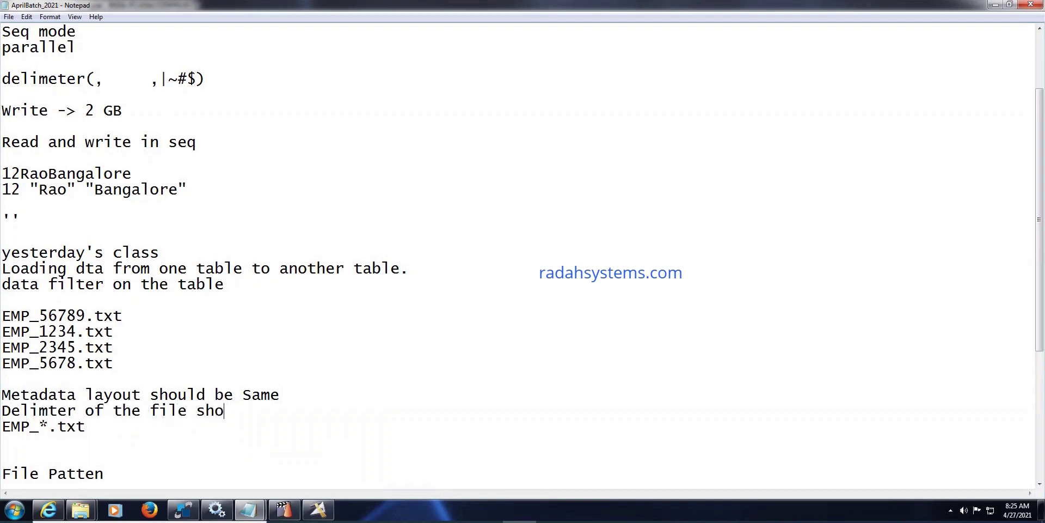
pyautogui.write('uld be same')
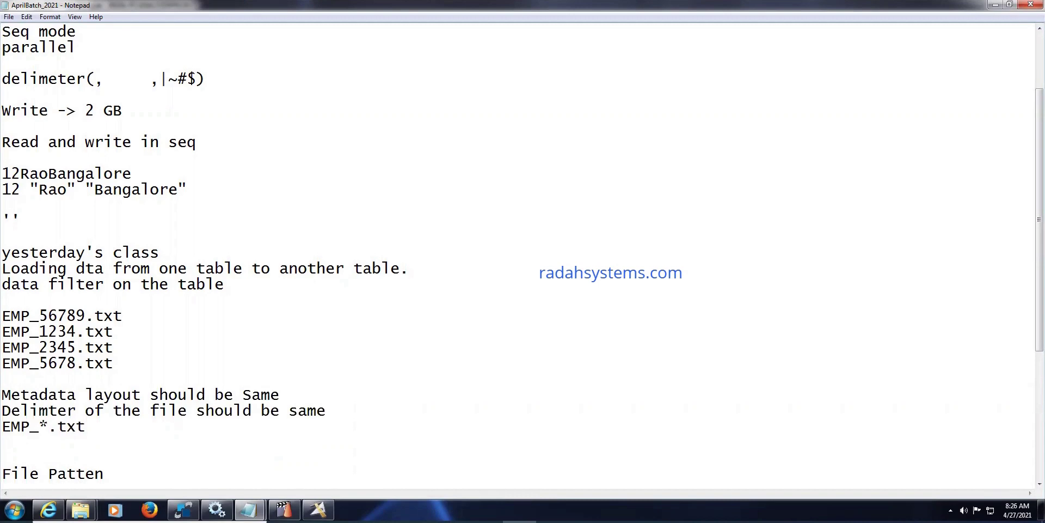
# Switch to DataStage Designer and show the stage palette.
pyautogui.click(318, 509)
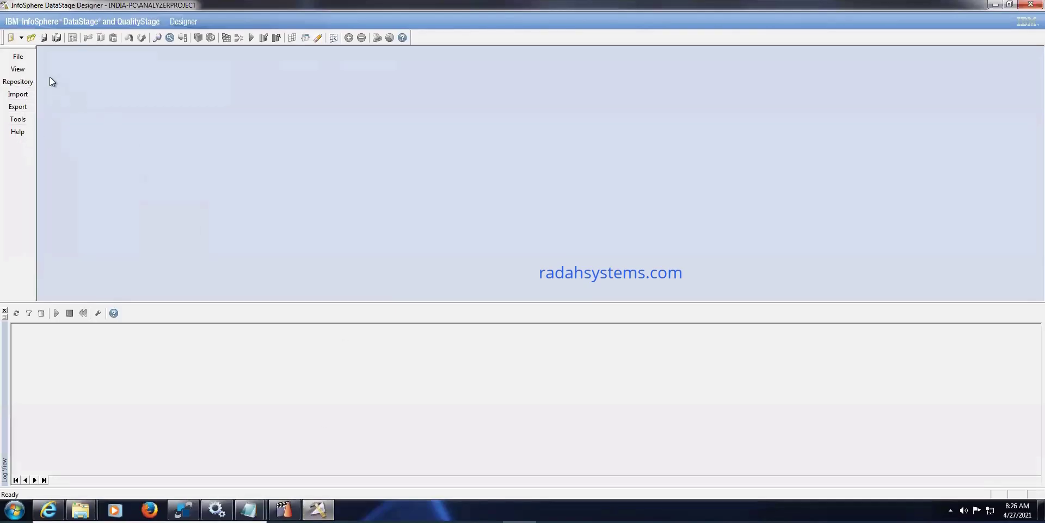
pyautogui.click(18, 70)
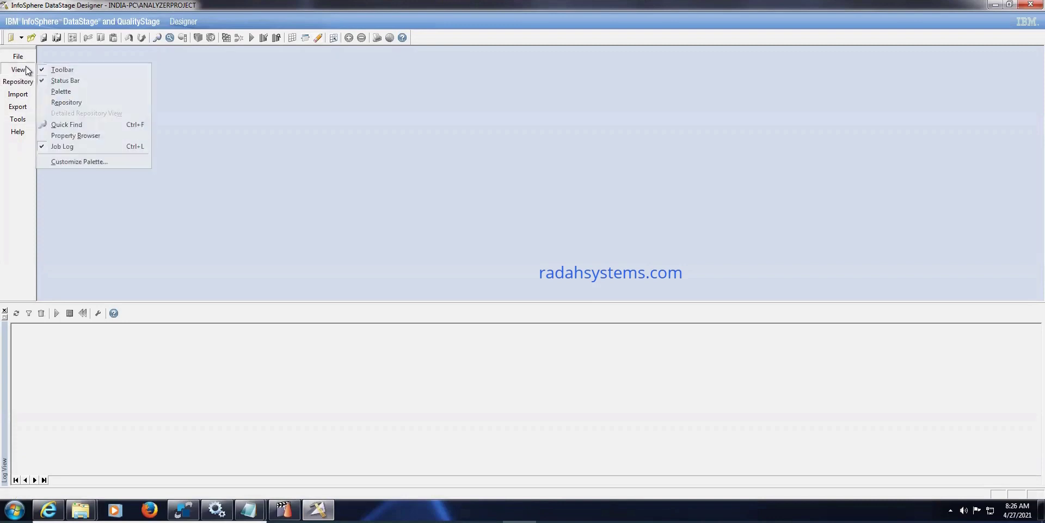
pyautogui.click(65, 92)
# Create a new parallel job and maximize its design canvas.
pyautogui.click(11, 38)
pyautogui.click(358, 133)
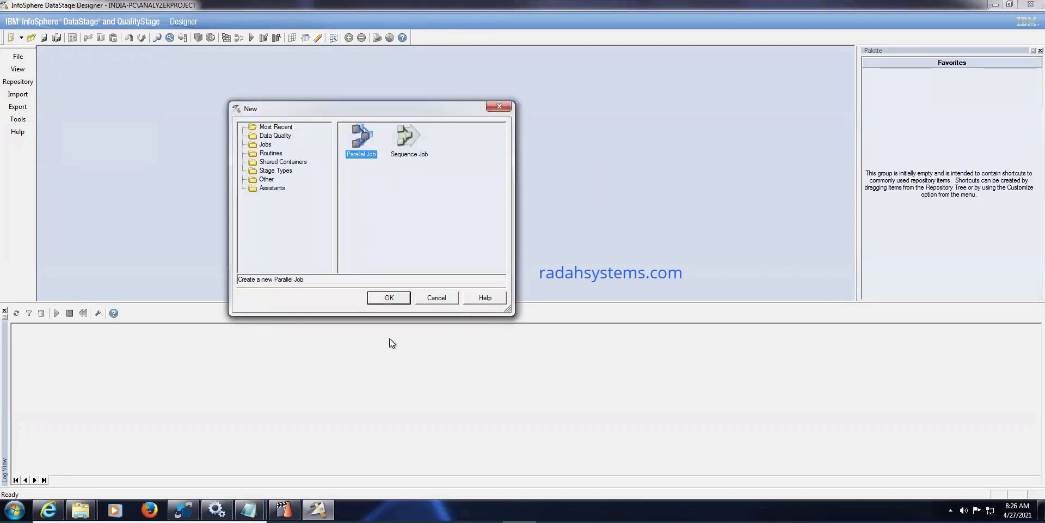
pyautogui.click(389, 297)
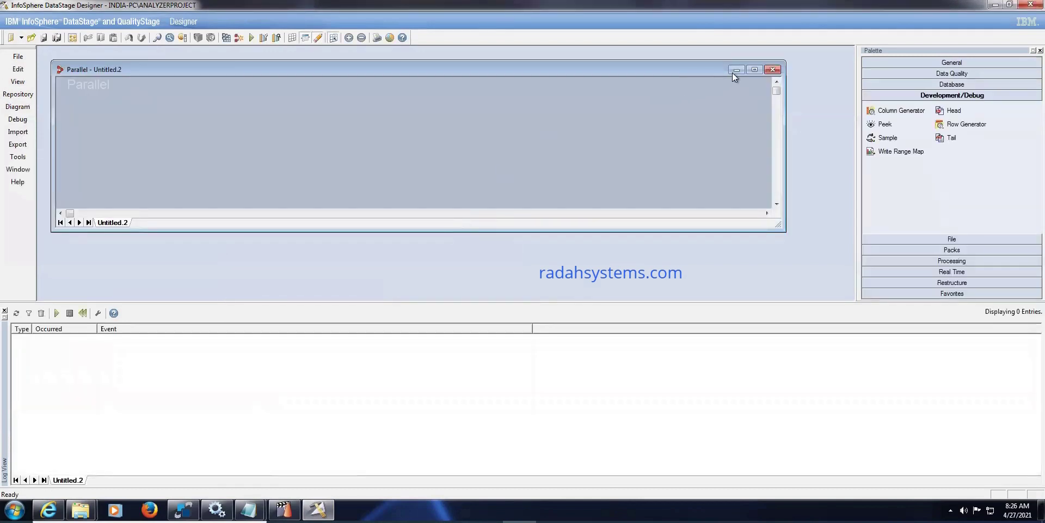
pyautogui.click(749, 70)
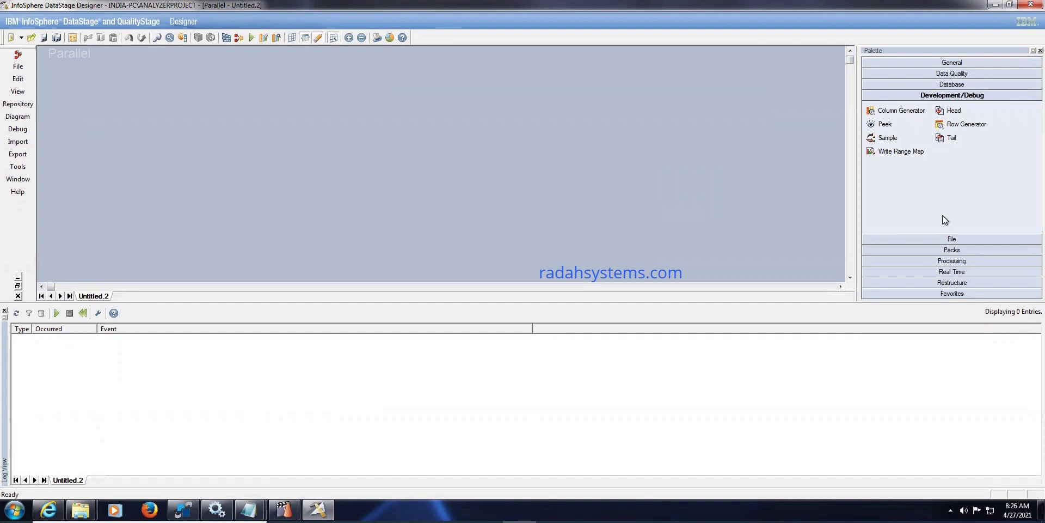
# Add a Sequential File stage and, level with it on the right side of the canvas, an Oracle Connector stage.
pyautogui.click(962, 239)
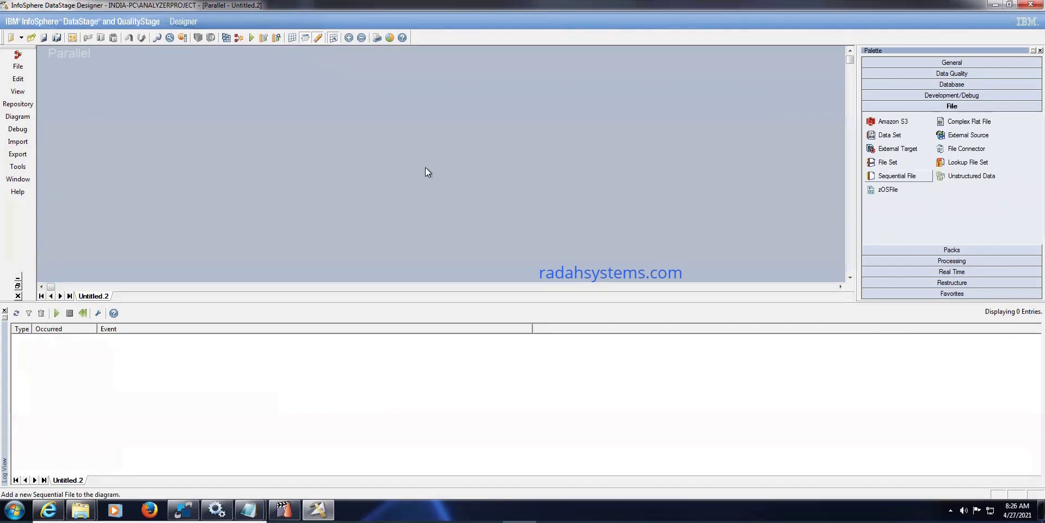
pyautogui.click(247, 134)
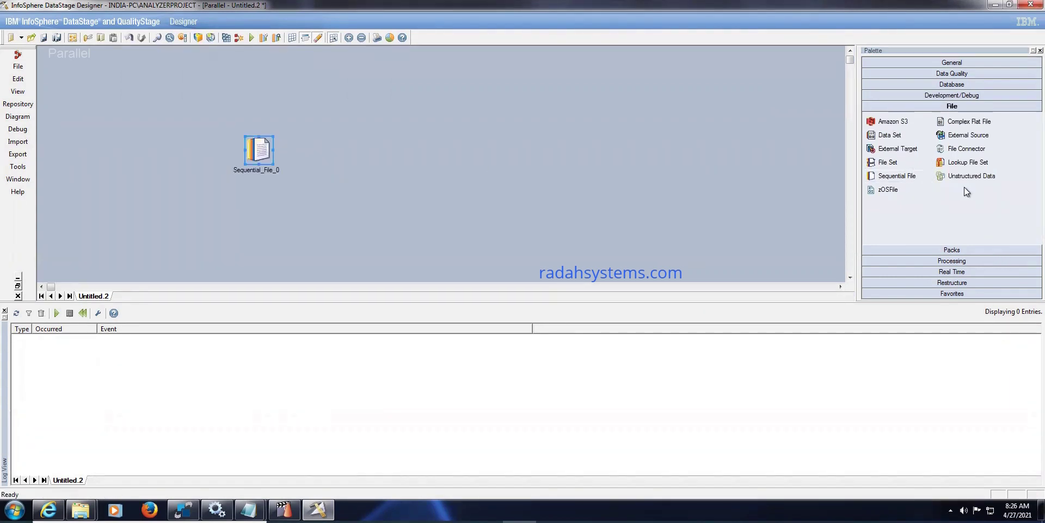
pyautogui.click(959, 84)
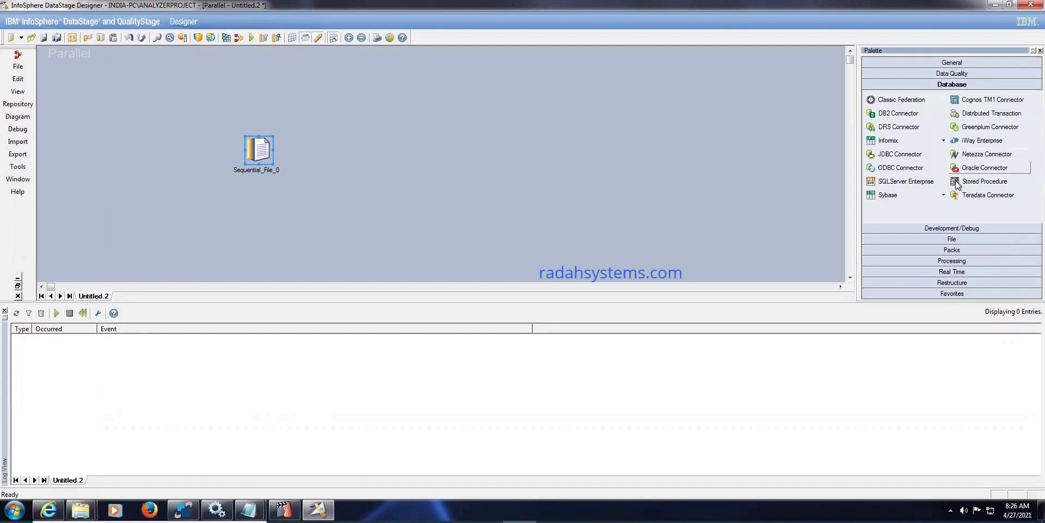
pyautogui.click(981, 168)
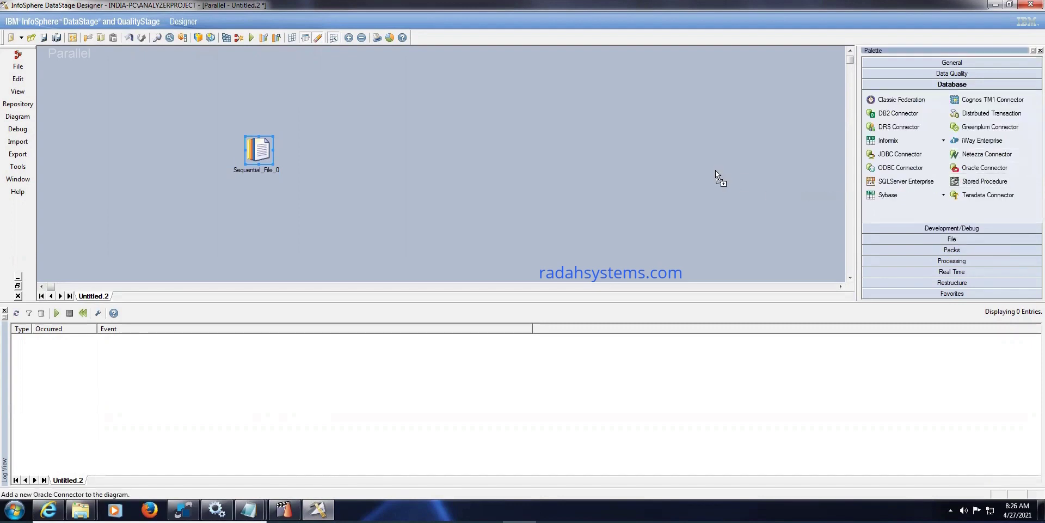
pyautogui.click(693, 146)
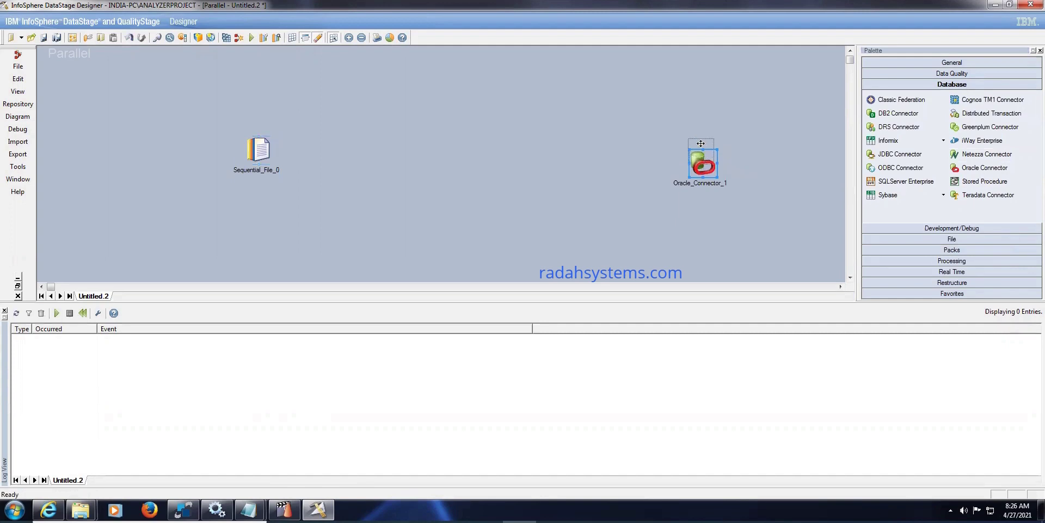
pyautogui.click(653, 223)
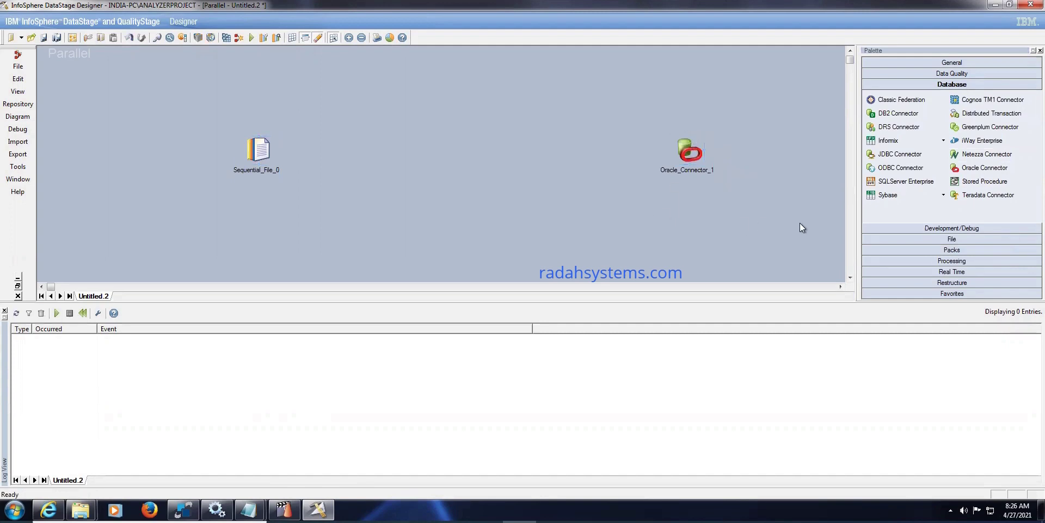
# Place a Copy stage midway between the two stages and link Sequential File to Copy and Copy to Oracle Connector.
pyautogui.click(953, 261)
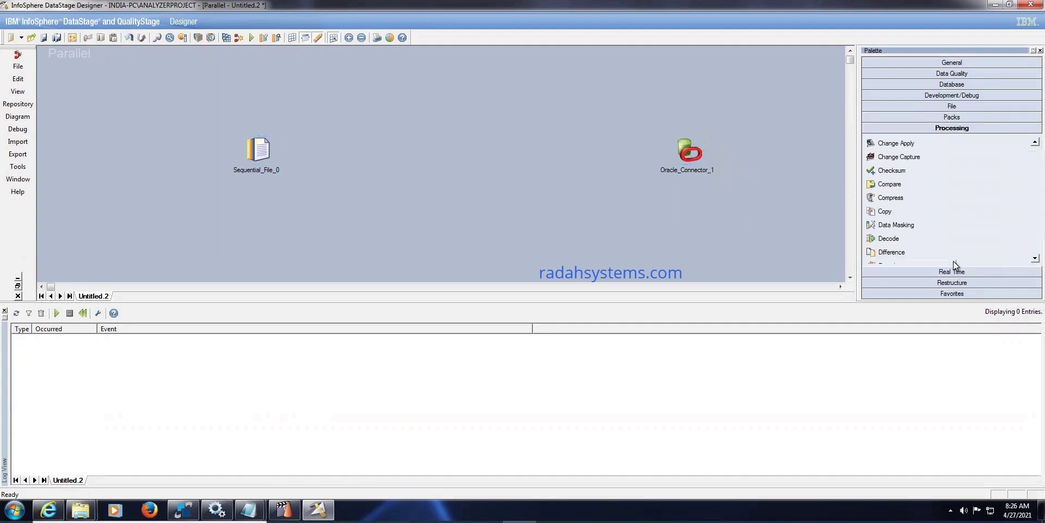
pyautogui.scroll(-4, 1014, 260)
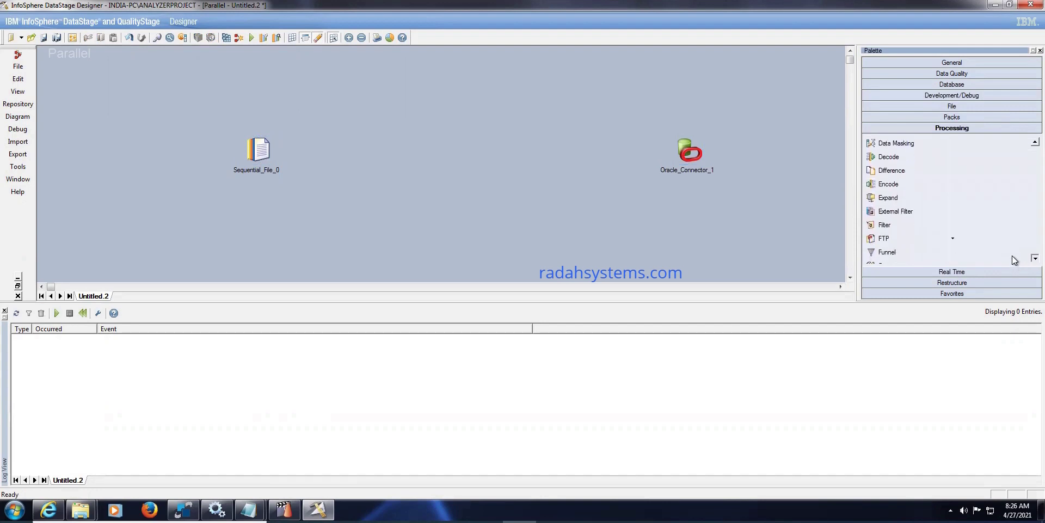
pyautogui.scroll(-5, 1012, 256)
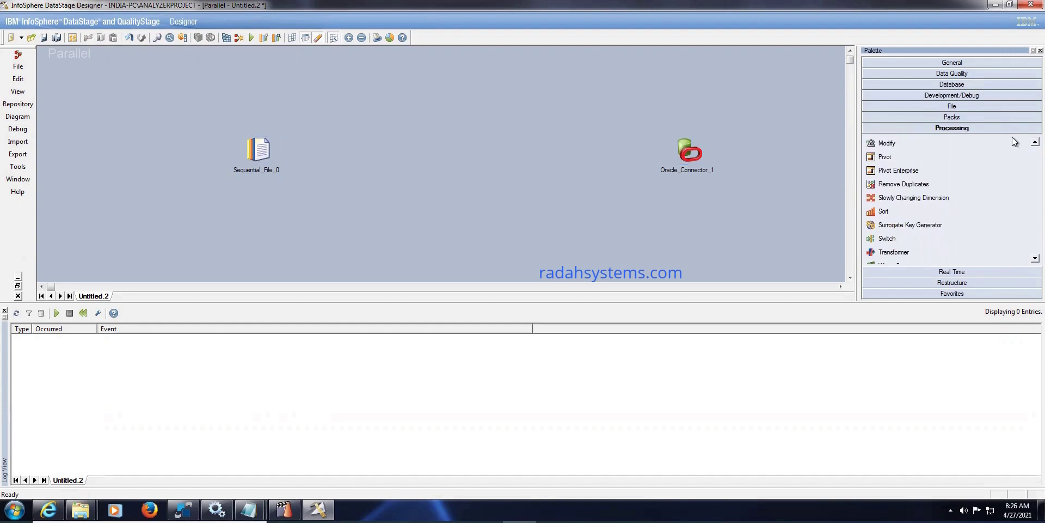
pyautogui.scroll(5, 1013, 143)
pyautogui.scroll(6, 1011, 145)
pyautogui.scroll(1, 1011, 144)
pyautogui.click(891, 237)
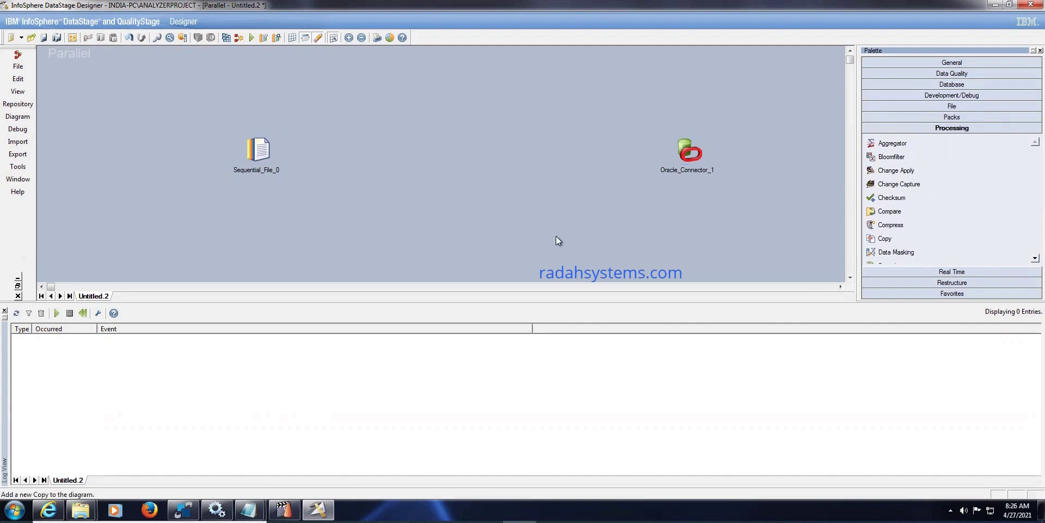
pyautogui.click(454, 136)
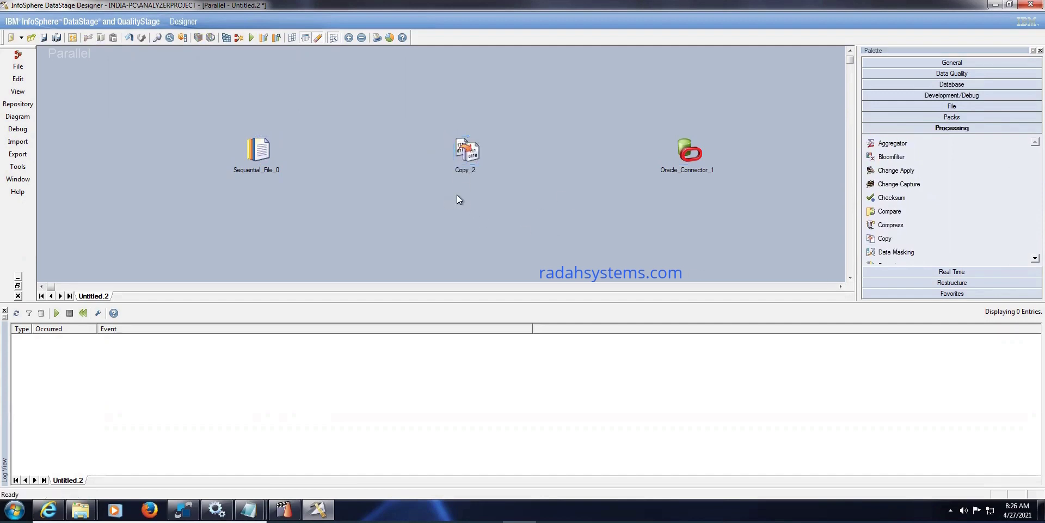
pyautogui.moveTo(268, 152)
pyautogui.mouseDown()
pyautogui.moveTo(593, 161)
pyautogui.moveTo(692, 152)
pyautogui.mouseUp()
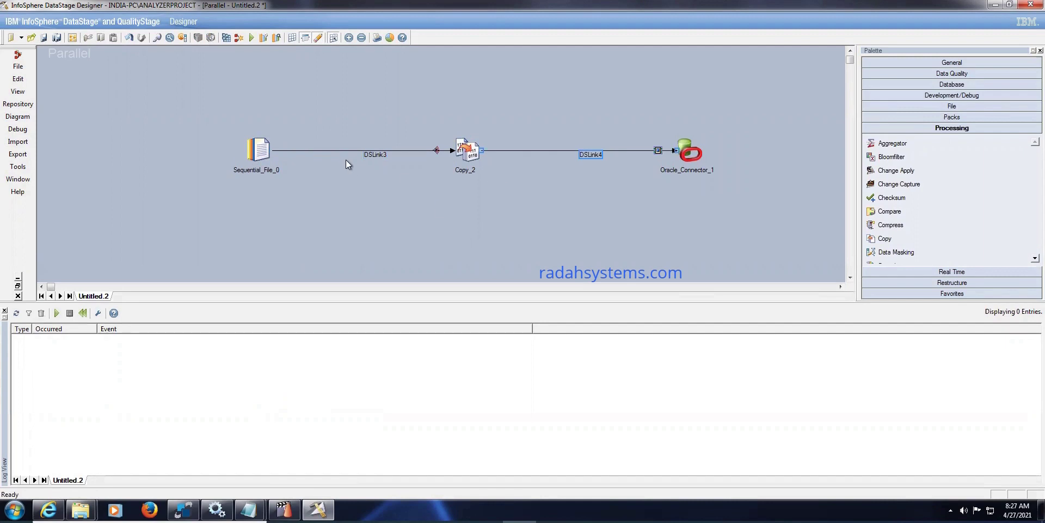
# Rename the Sequential File stage to Seq_File_Patten.
pyautogui.click(260, 144)
pyautogui.rightClick(261, 143)
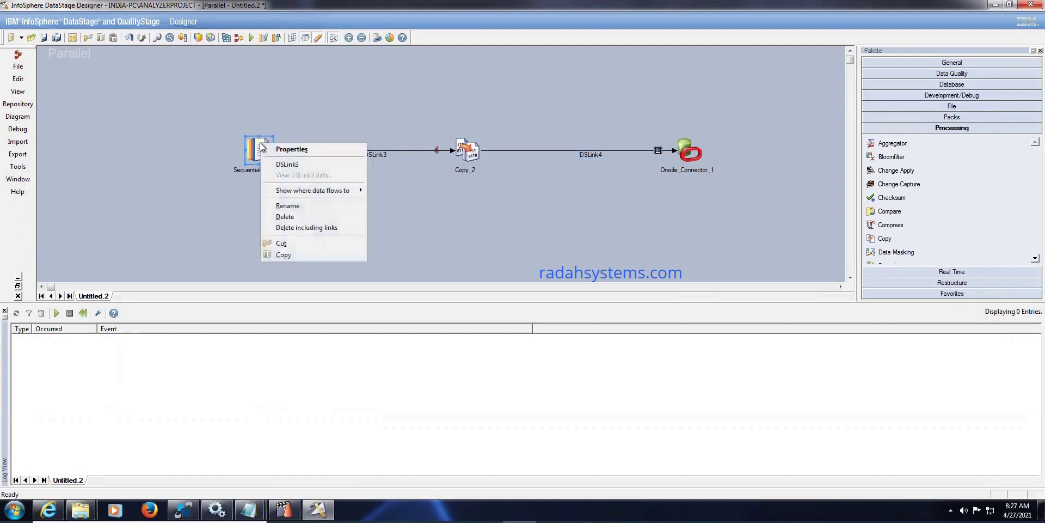
pyautogui.click(290, 207)
pyautogui.write('Se')
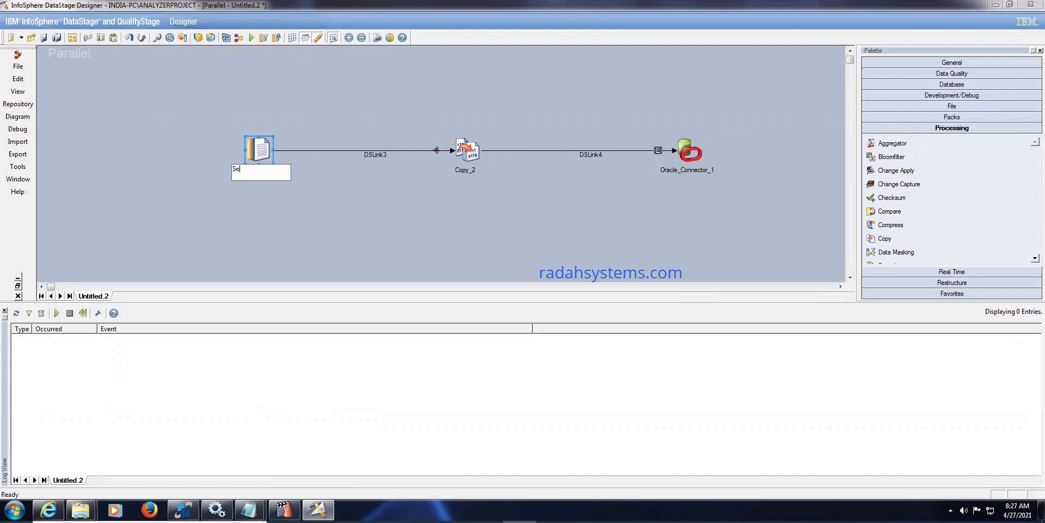
pyautogui.write('q_File_Patten')
pyautogui.click(377, 210)
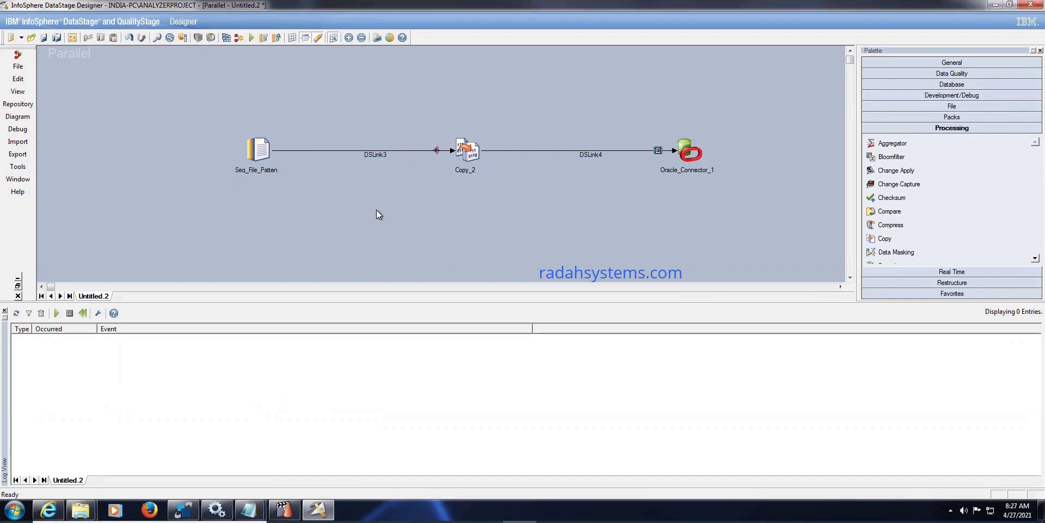
# Rename the link between the Seq_File_Patten and Copy stages to lnk_Src_Emp.
pyautogui.click(377, 158)
pyautogui.rightClick(377, 157)
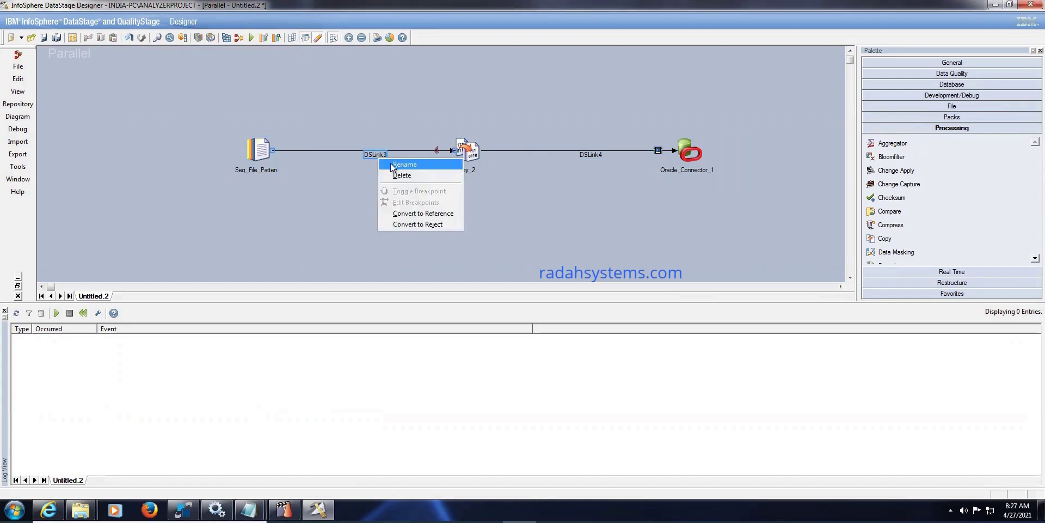
pyautogui.click(403, 165)
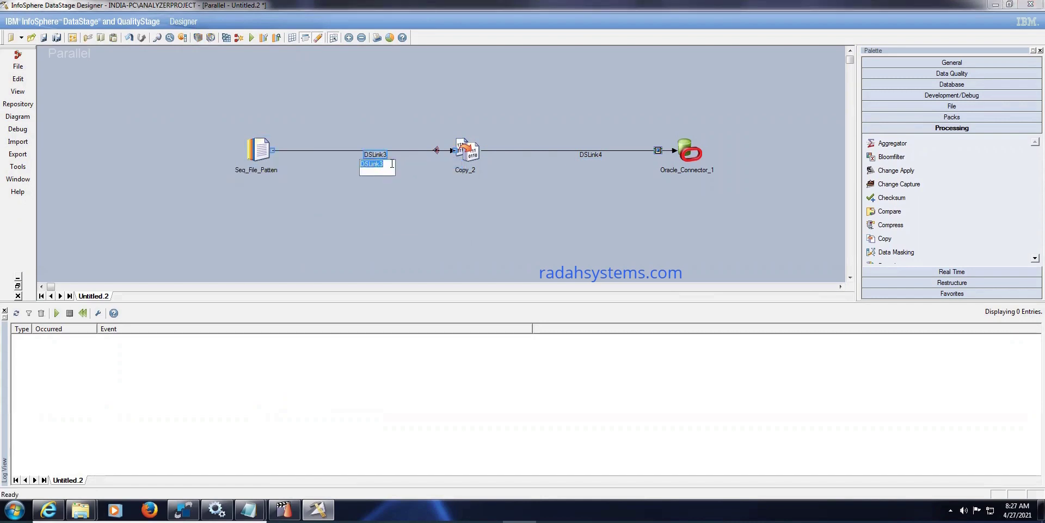
pyautogui.press('BackSpace')
pyautogui.write('lnk_Im')
pyautogui.write('rc')
pyautogui.write('_E')
pyautogui.write('mp')
# Rename the link between the Copy and Oracle Connector stages to lnk_Tgt_EmpData.
pyautogui.click(592, 155)
pyautogui.rightClick(592, 155)
pyautogui.click(604, 163)
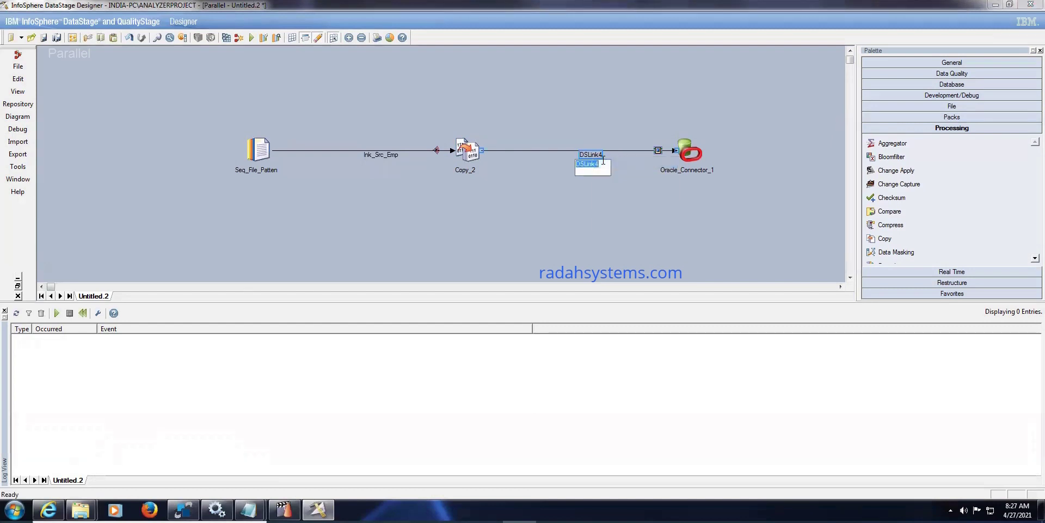
pyautogui.write('lnk_Tgt')
pyautogui.write('_')
pyautogui.write('E')
pyautogui.write('m')
pyautogui.write('pData')
pyautogui.press('Return')
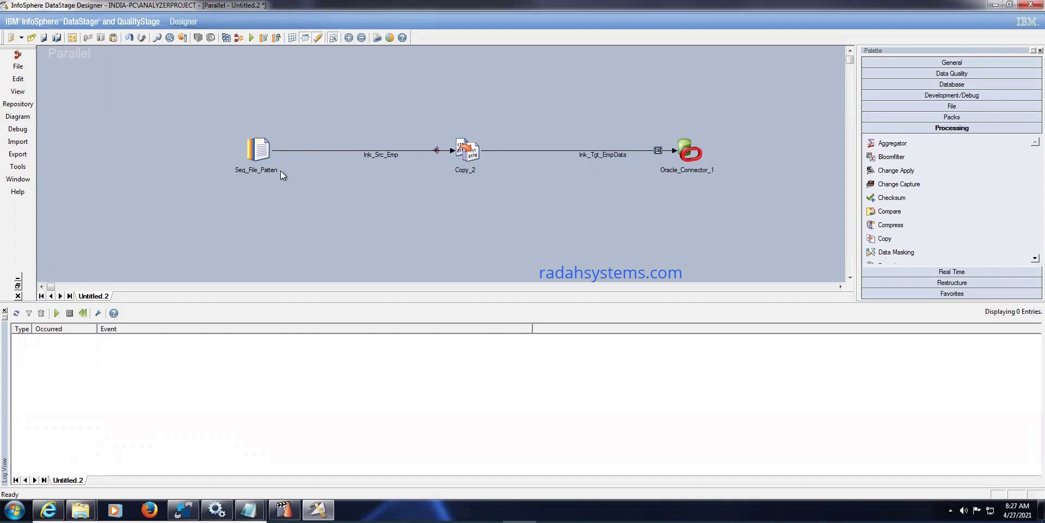
# Open the Seq_File_Patten stage's File property, and open the folder C:\DS_SRC\File_Pattren in File Explorer.
pyautogui.doubleClick(259, 154)
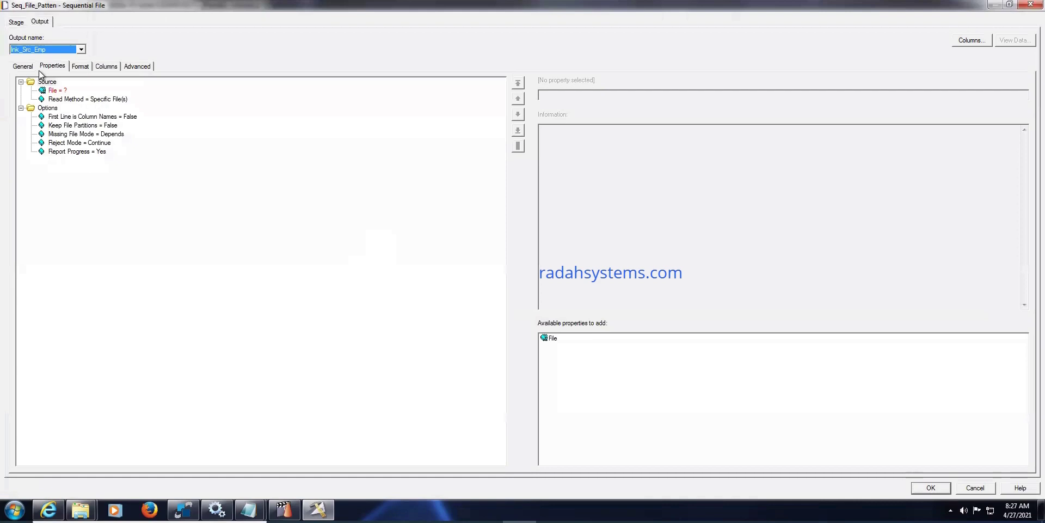
pyautogui.click(60, 90)
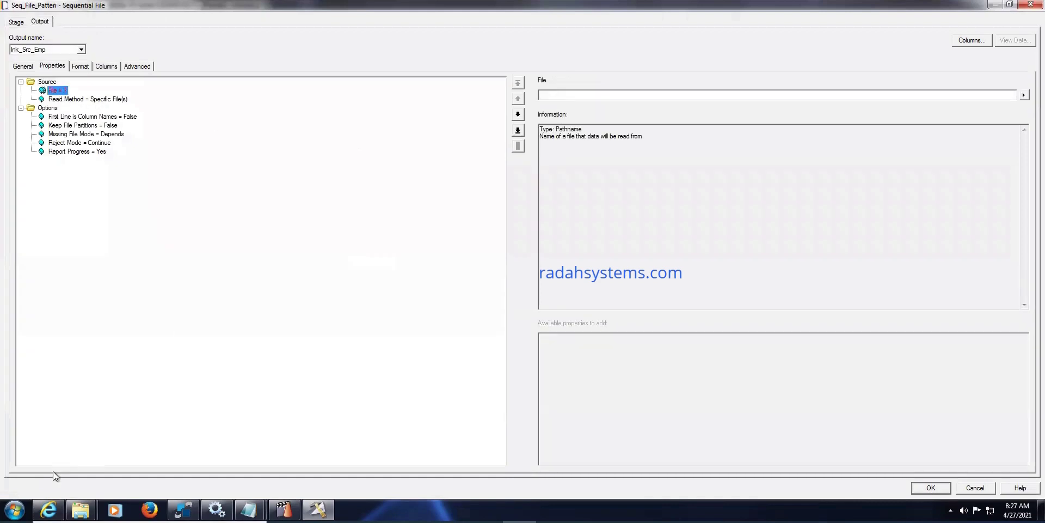
pyautogui.moveTo(74, 509)
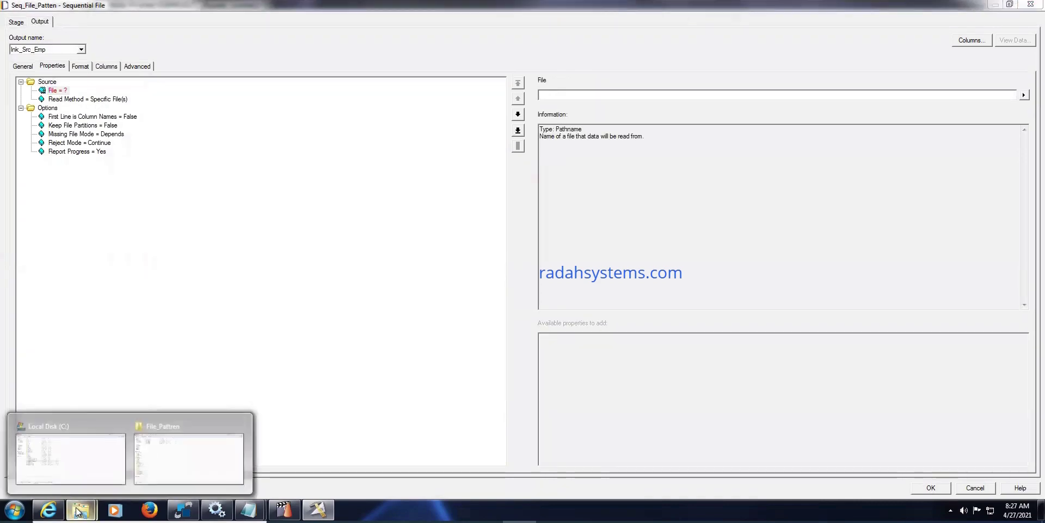
pyautogui.click(120, 463)
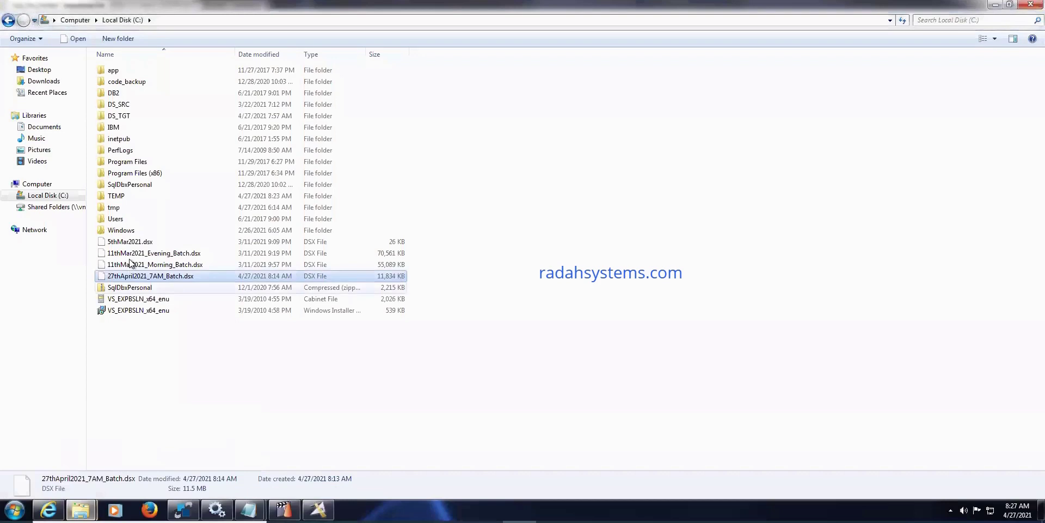
pyautogui.click(125, 104)
pyautogui.doubleClick(125, 105)
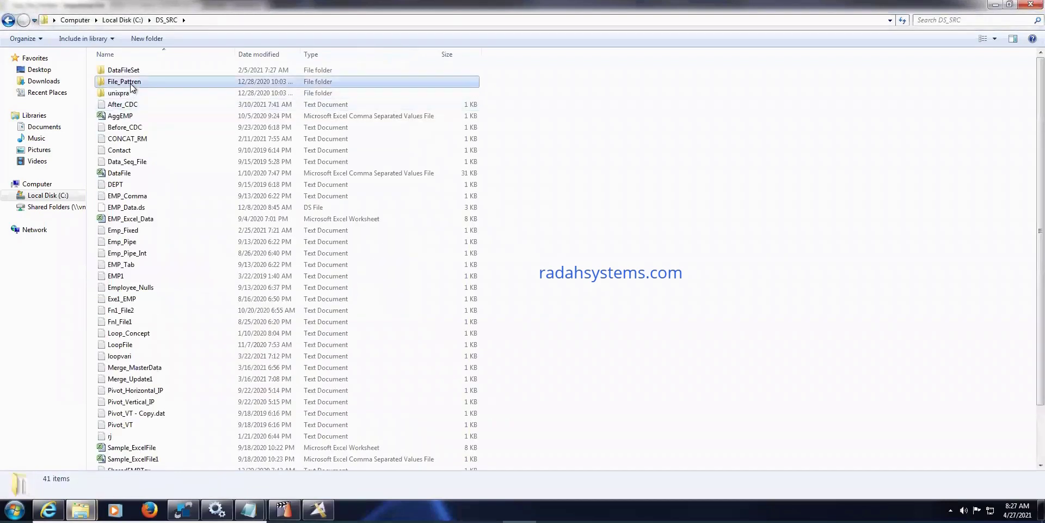
pyautogui.doubleClick(130, 83)
# Examine the contents of the source files EMP_20200816 and EMP_20200817, closing each one after viewing.
pyautogui.doubleClick(140, 71)
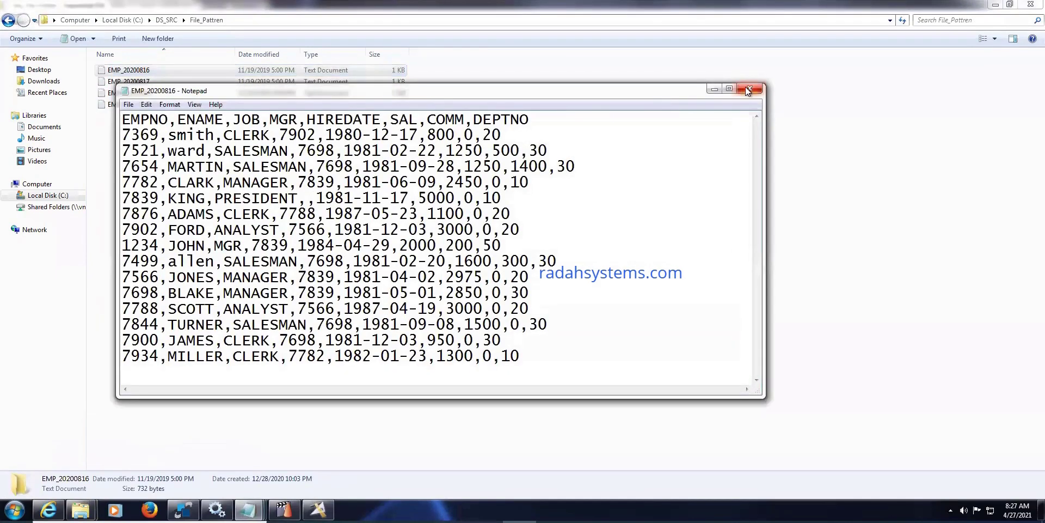
pyautogui.click(748, 90)
pyautogui.click(140, 83)
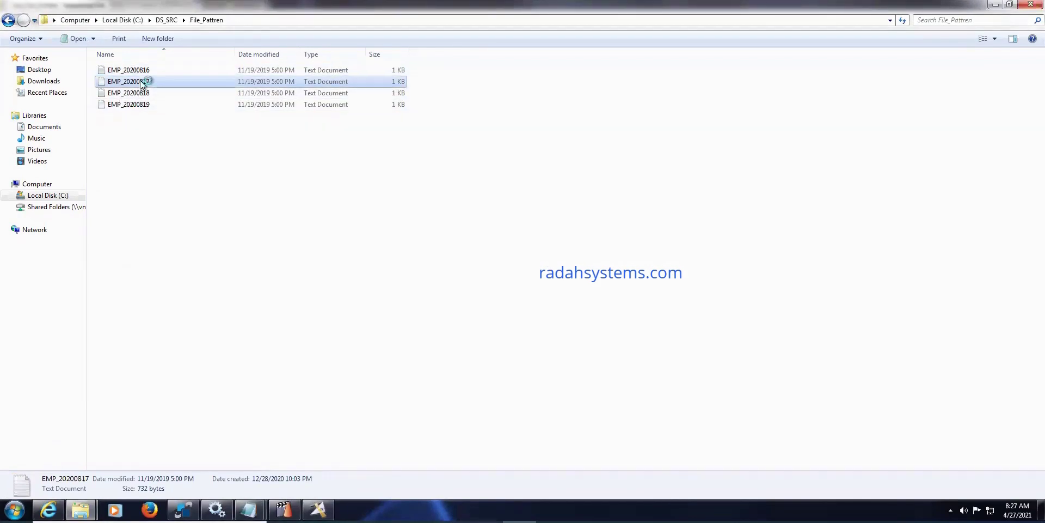
pyautogui.doubleClick(141, 82)
pyautogui.click(749, 88)
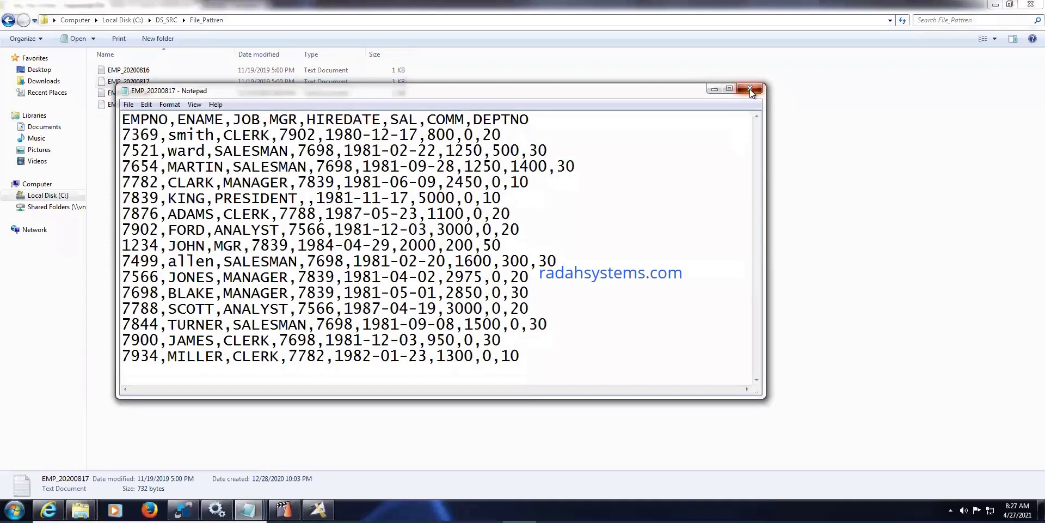
pyautogui.click(449, 252)
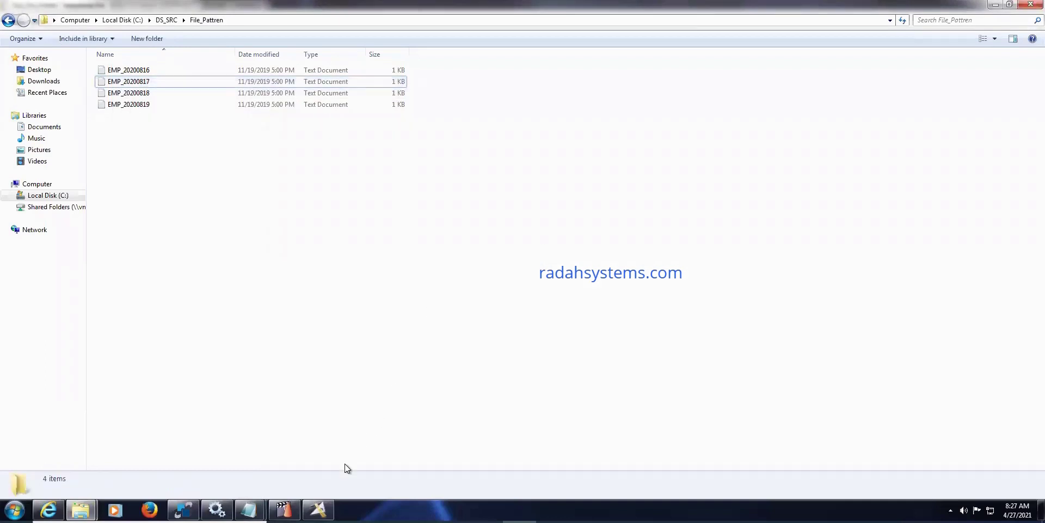
# Return to DataStage Designer and set the Sequential File stage's read method to File Pattern.
pyautogui.click(318, 509)
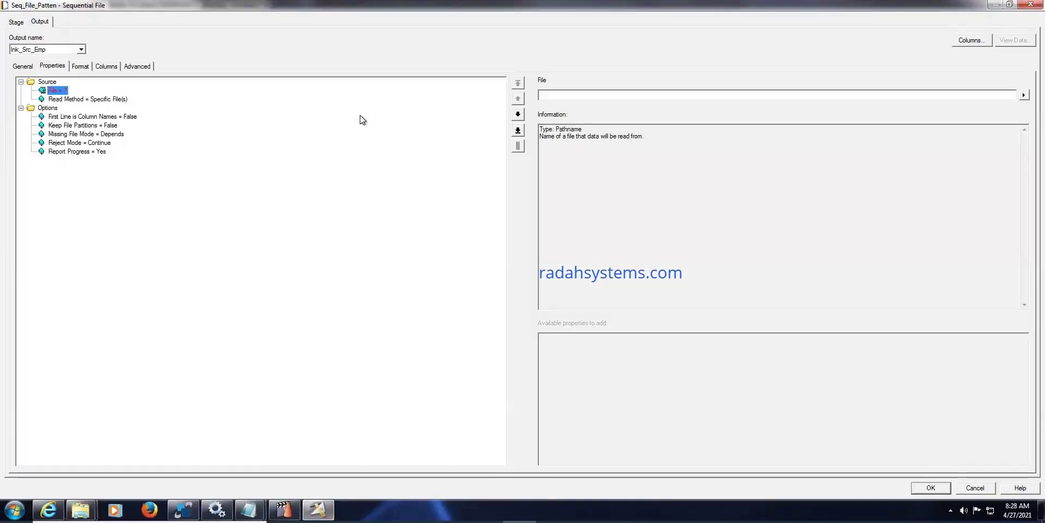
pyautogui.click(96, 100)
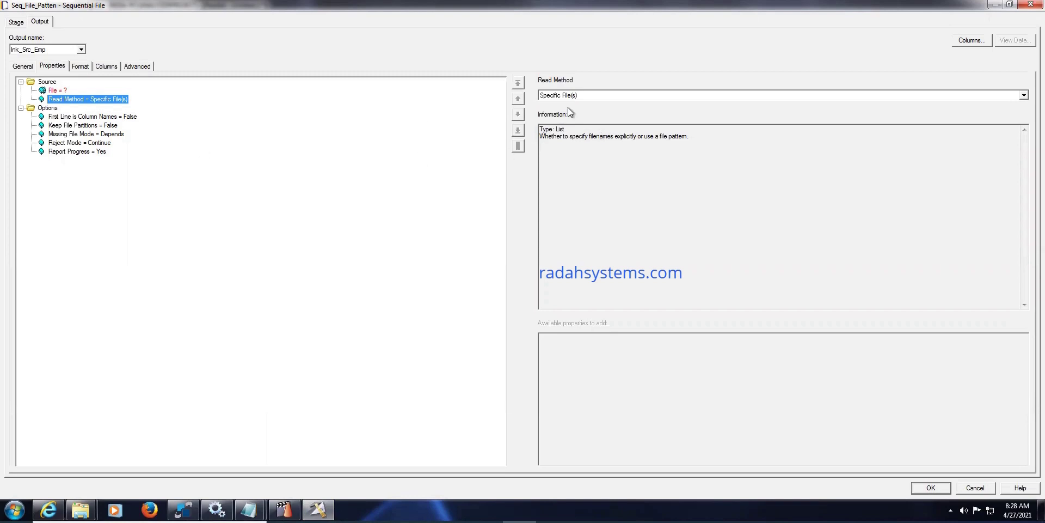
pyautogui.click(1012, 96)
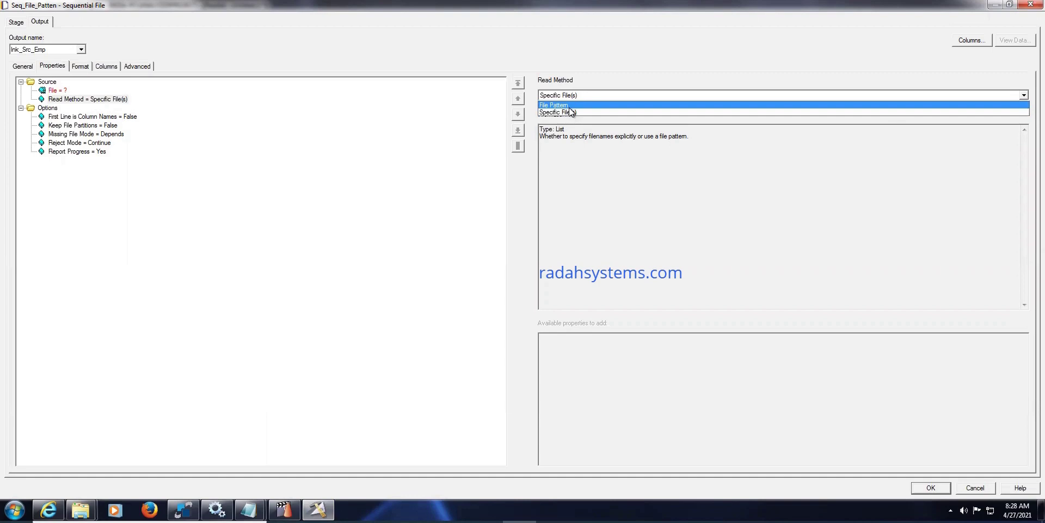
pyautogui.click(569, 108)
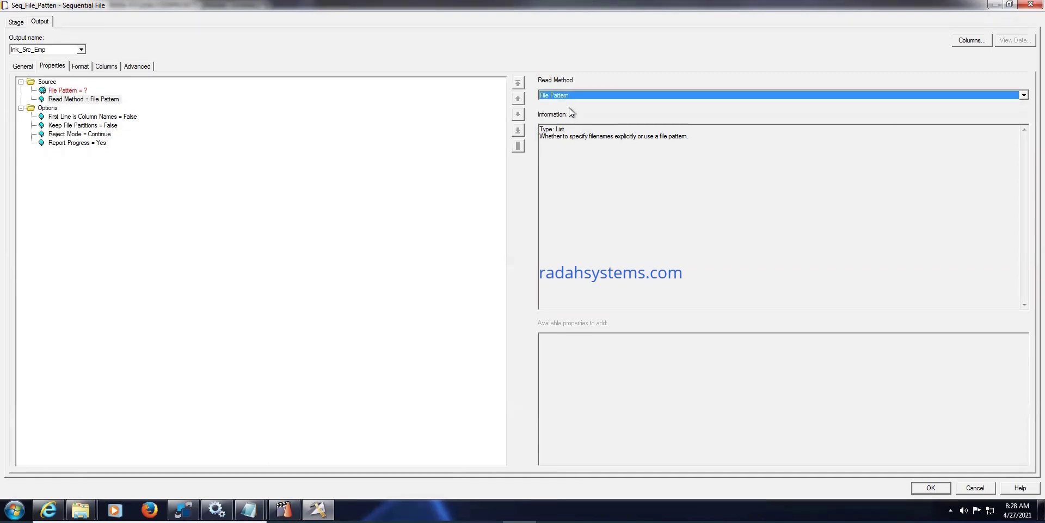
# Start browsing the server for the File Pattern path and go up to the C: drive root.
pyautogui.click(58, 92)
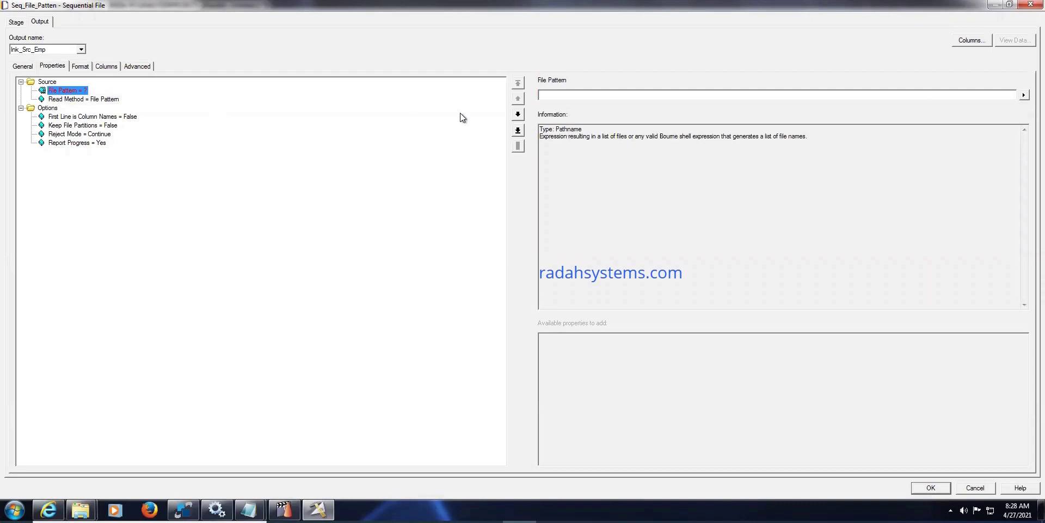
pyautogui.click(1022, 96)
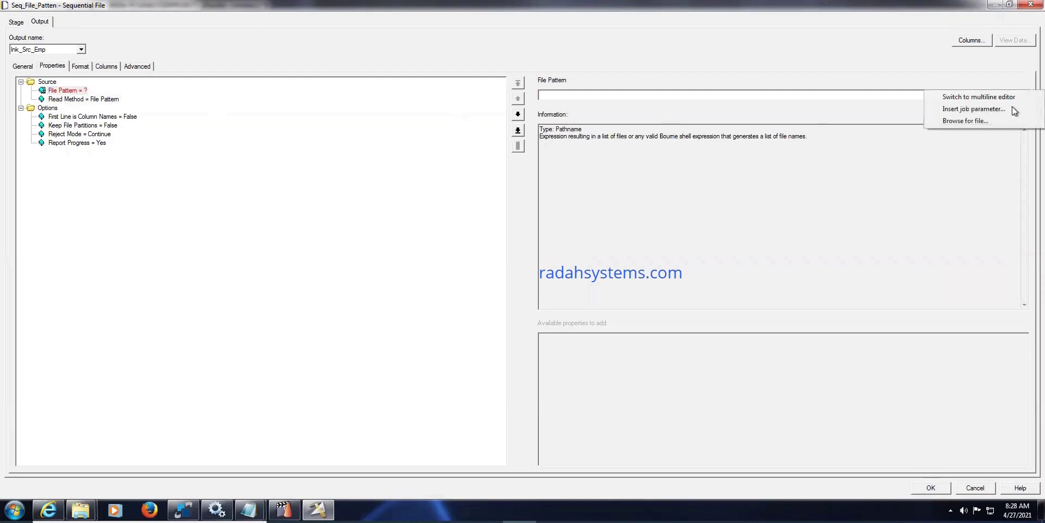
pyautogui.click(978, 121)
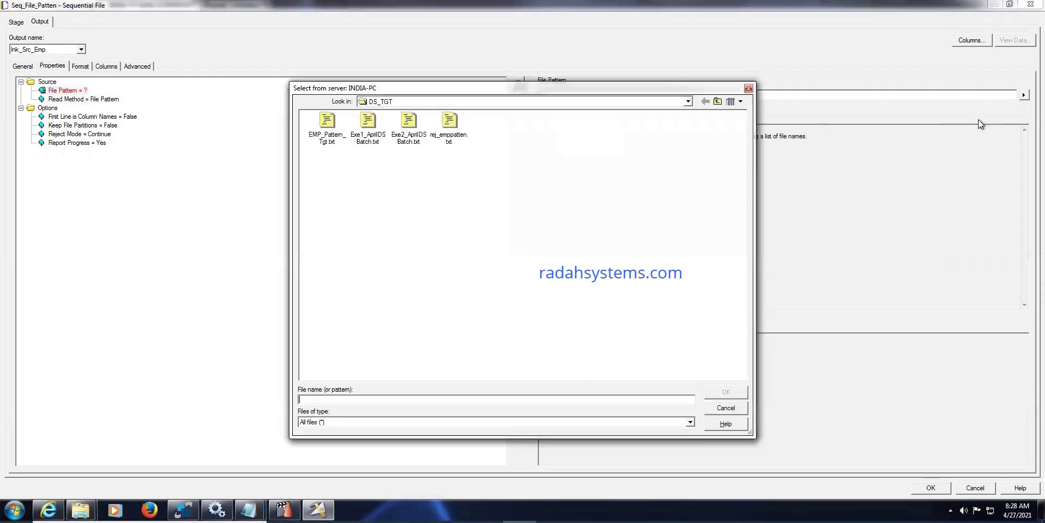
pyautogui.click(717, 101)
# Check the path of the folder holding the EMP files in File Explorer and return to DataStage Designer.
pyautogui.click(81, 510)
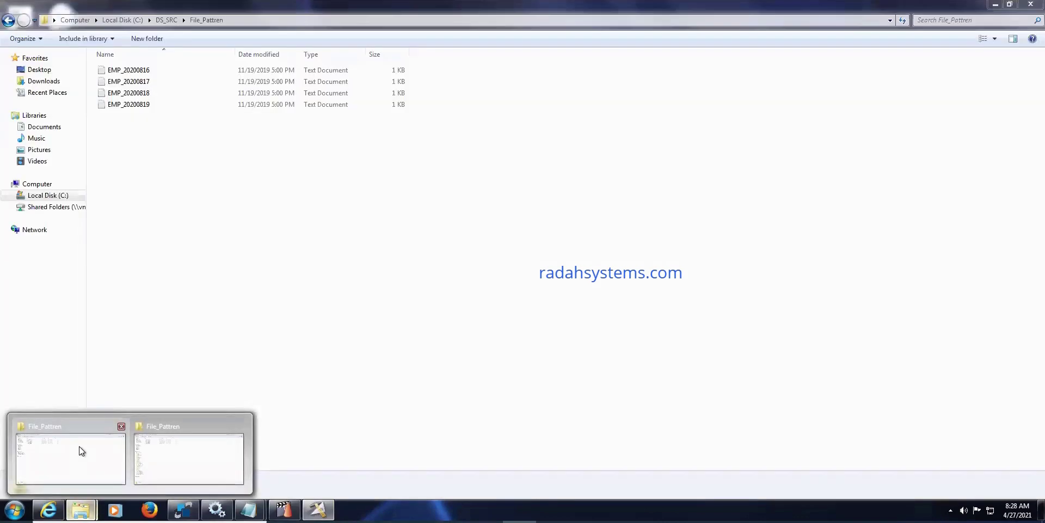
pyautogui.click(79, 445)
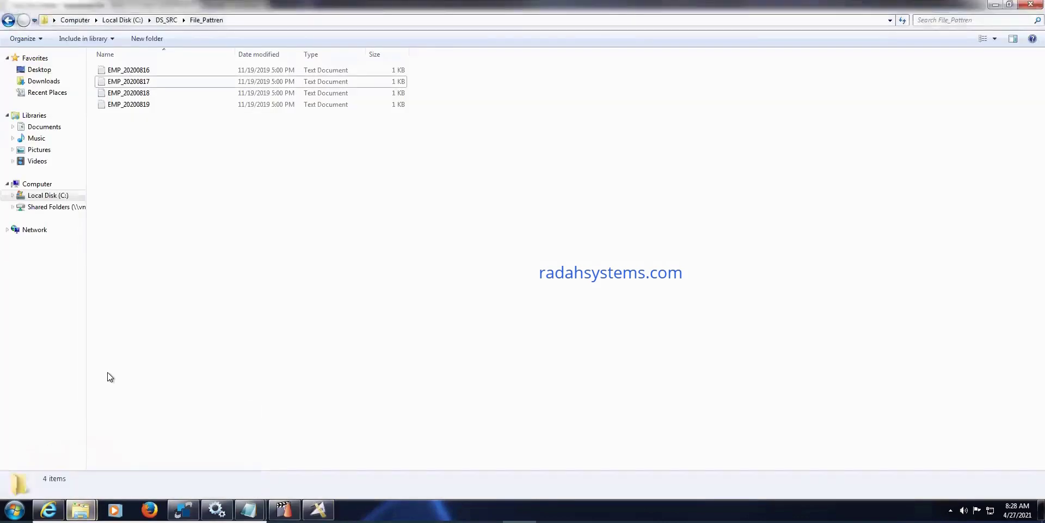
pyautogui.click(251, 23)
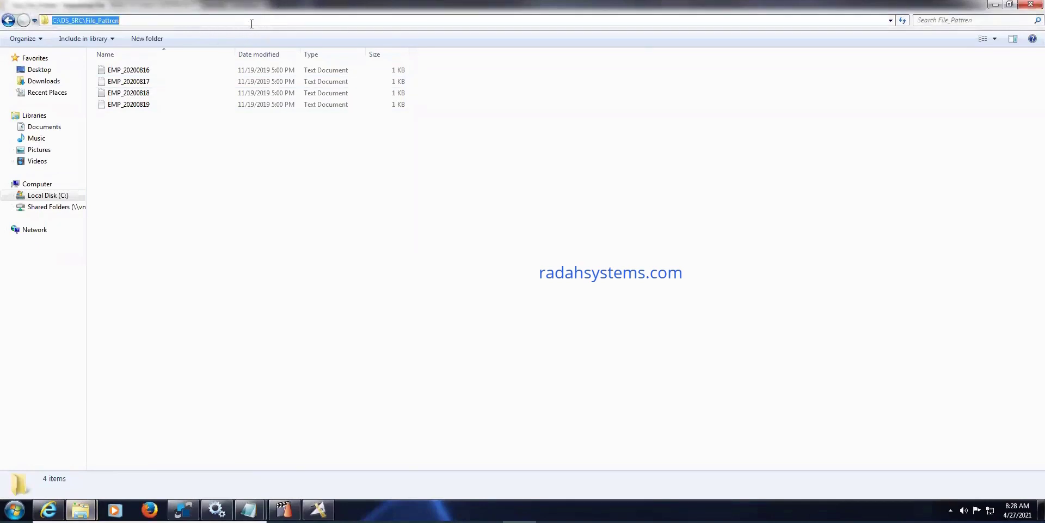
pyautogui.click(318, 509)
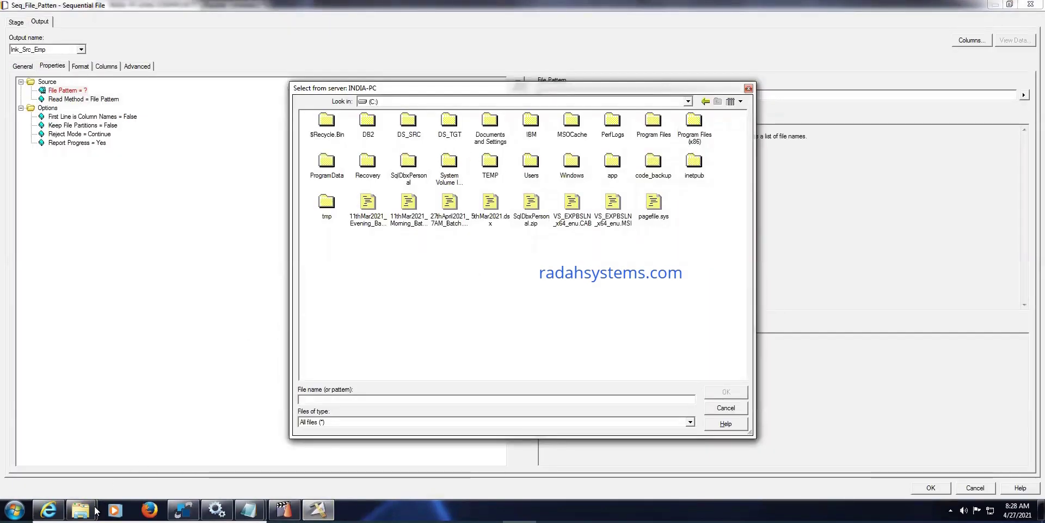
pyautogui.moveTo(94, 511)
pyautogui.click(84, 432)
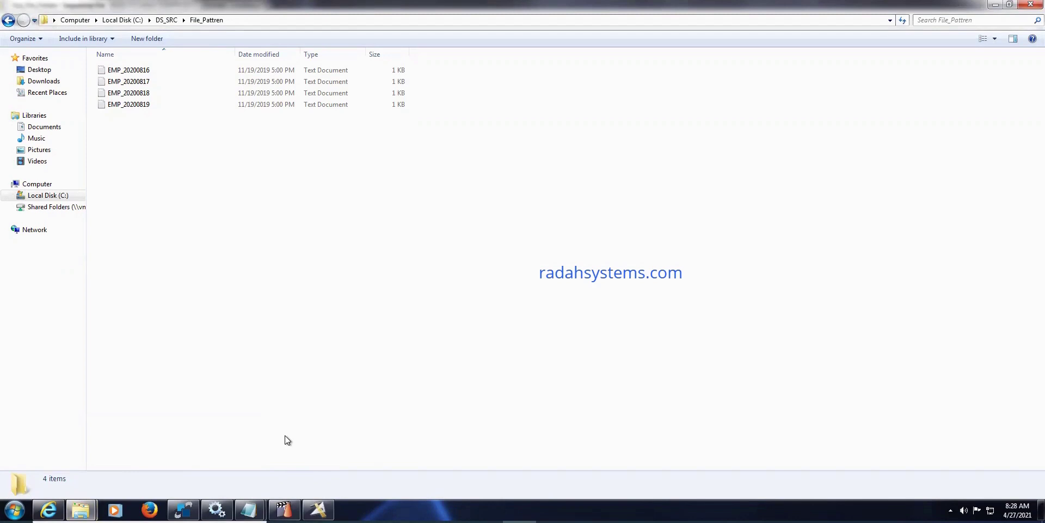
pyautogui.click(318, 510)
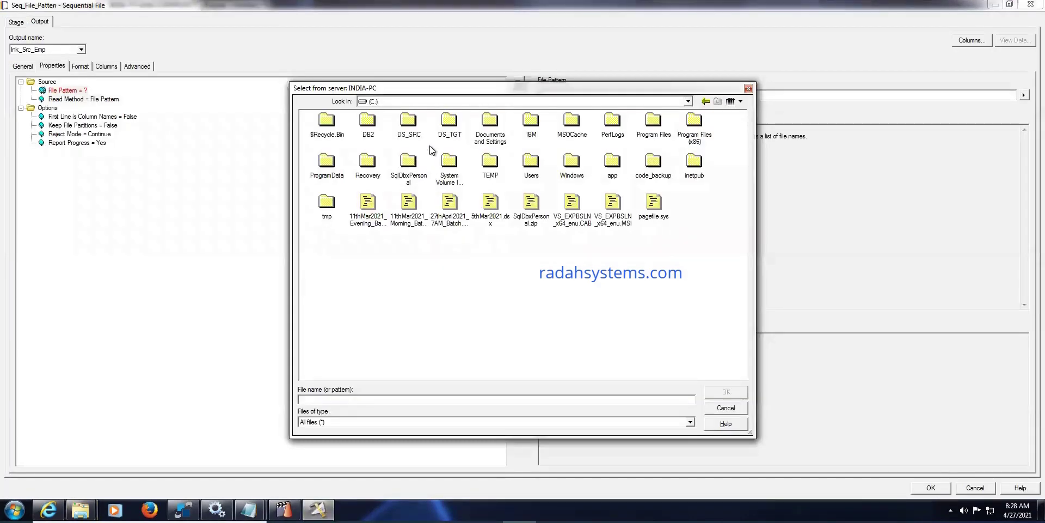
# Choose EMP_20200816.txt from DS_SRC\File_Pattren as the stage's file pattern path.
pyautogui.doubleClick(408, 121)
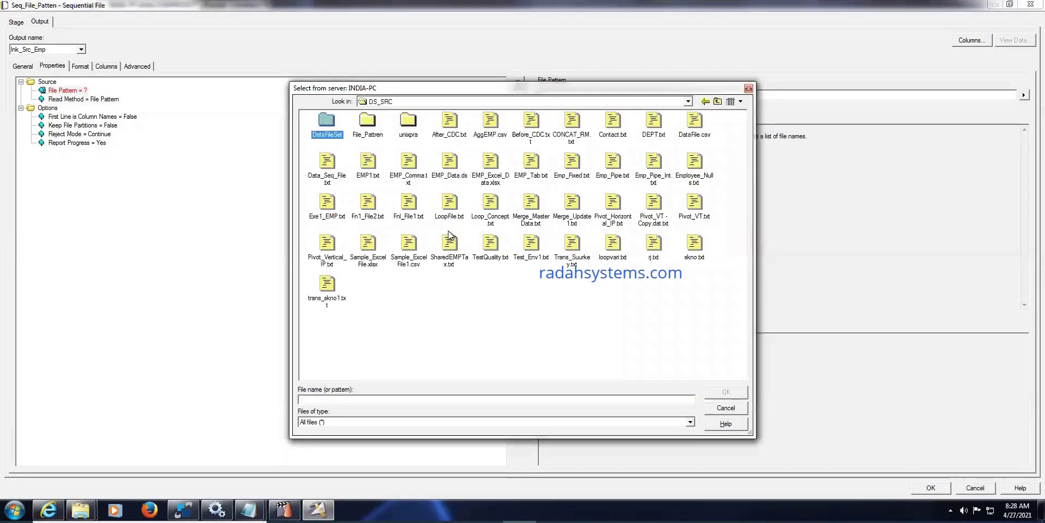
pyautogui.doubleClick(367, 121)
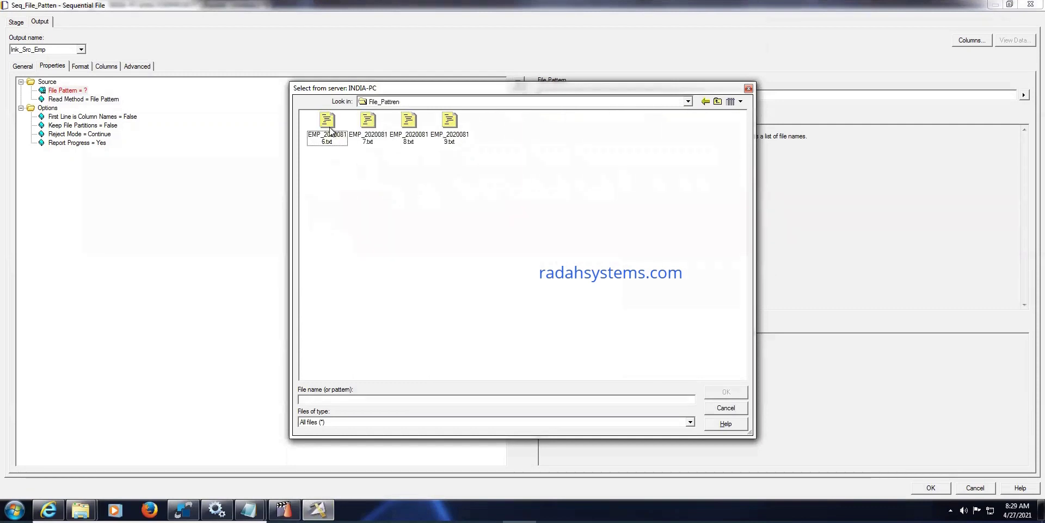
pyautogui.click(329, 128)
pyautogui.click(726, 393)
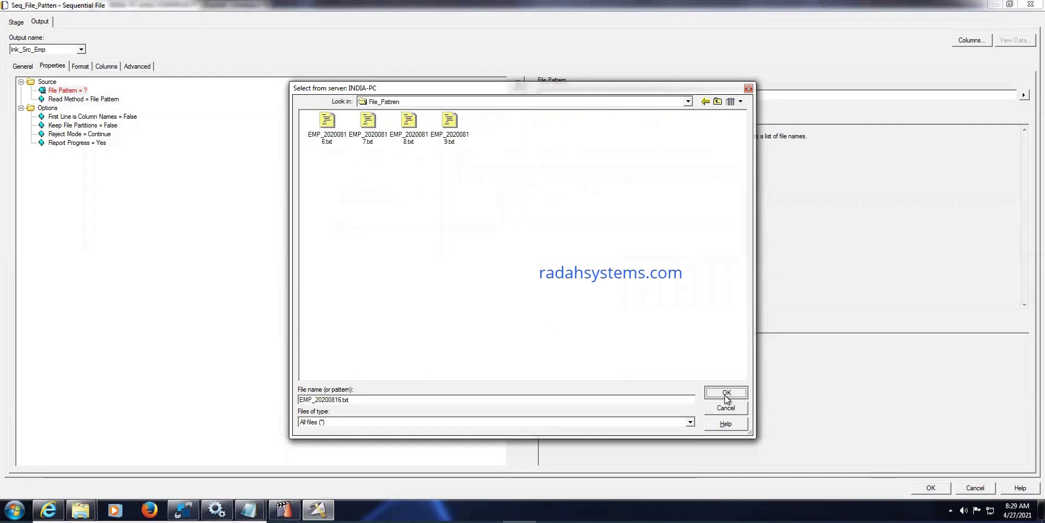
# Replace the date part of the file pattern with a wildcard so it reads C:\DS_SRC\File_Pattren\EMP_*.txt.
pyautogui.click(106, 99)
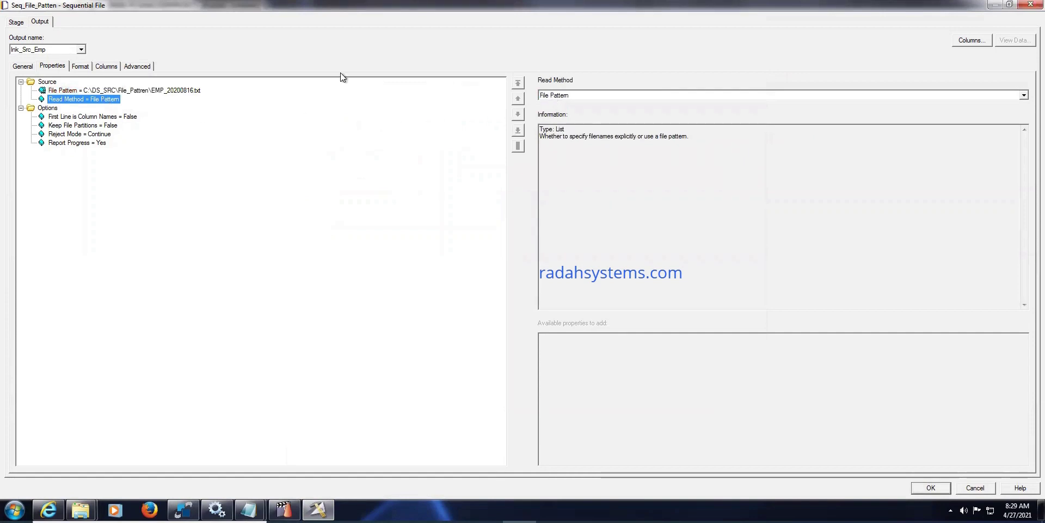
pyautogui.click(199, 90)
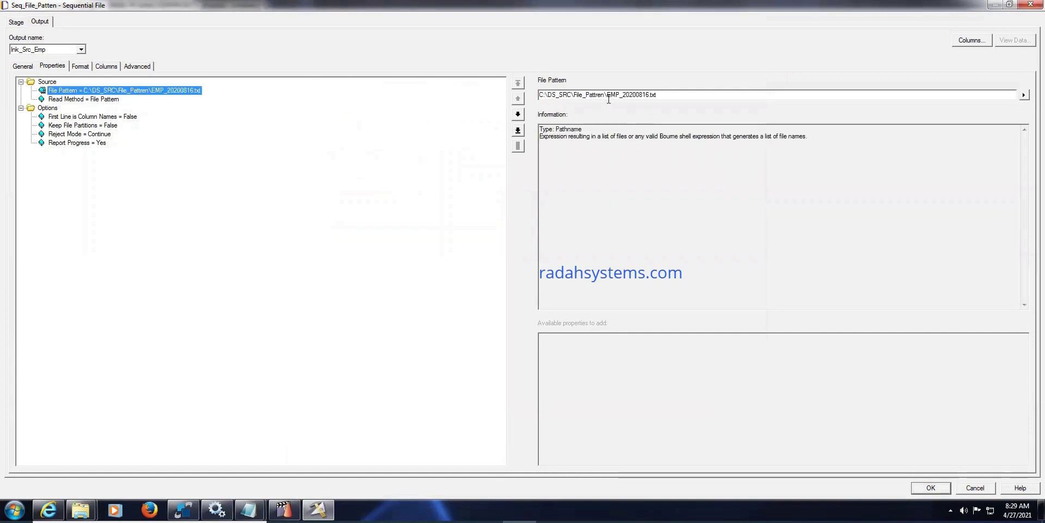
pyautogui.click(623, 94)
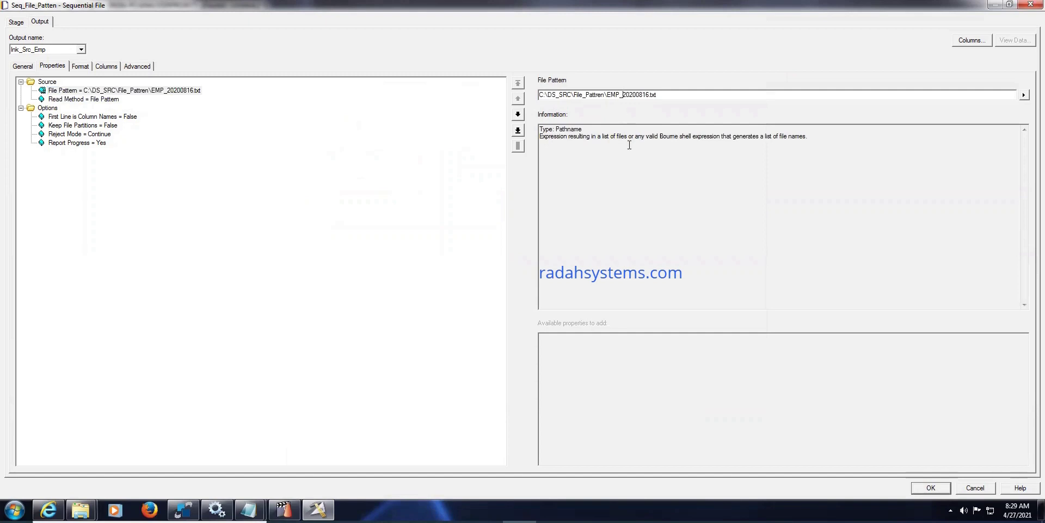
pyautogui.press('Delete')
pyautogui.press('Delete')
pyautogui.press('Delete')
pyautogui.press('Delete')
pyautogui.press('Delete')
pyautogui.press('Delete')
pyautogui.press('Delete')
pyautogui.press('Delete')
pyautogui.write('*')
# Copy the full file pattern path from the stage and paste it below EMP_*.txt in the AprilBatch_2021 notes in Notepad.
pyautogui.moveTo(651, 95); pyautogui.dragTo(471, 97)
pyautogui.hotkey('ctrl', 'c')
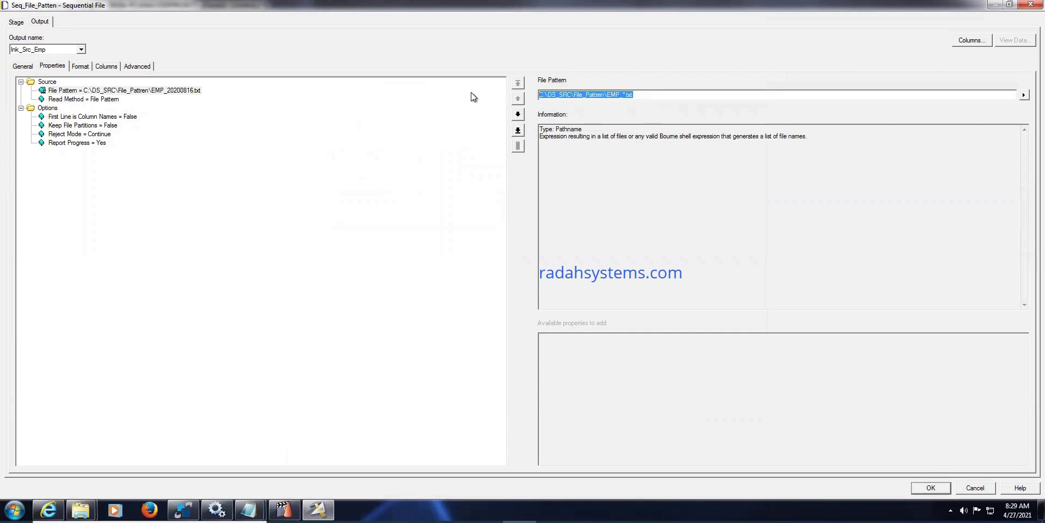
pyautogui.click(249, 510)
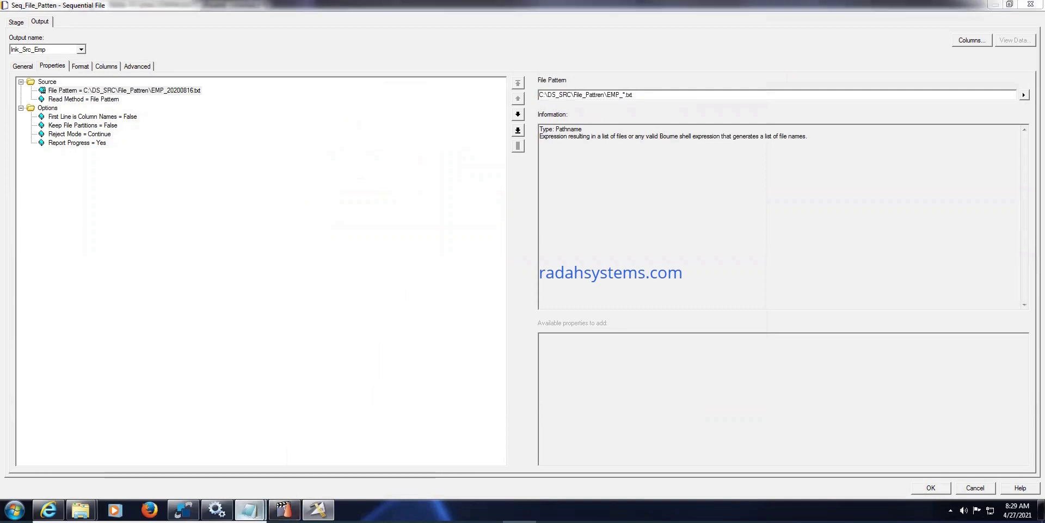
pyautogui.click(201, 456)
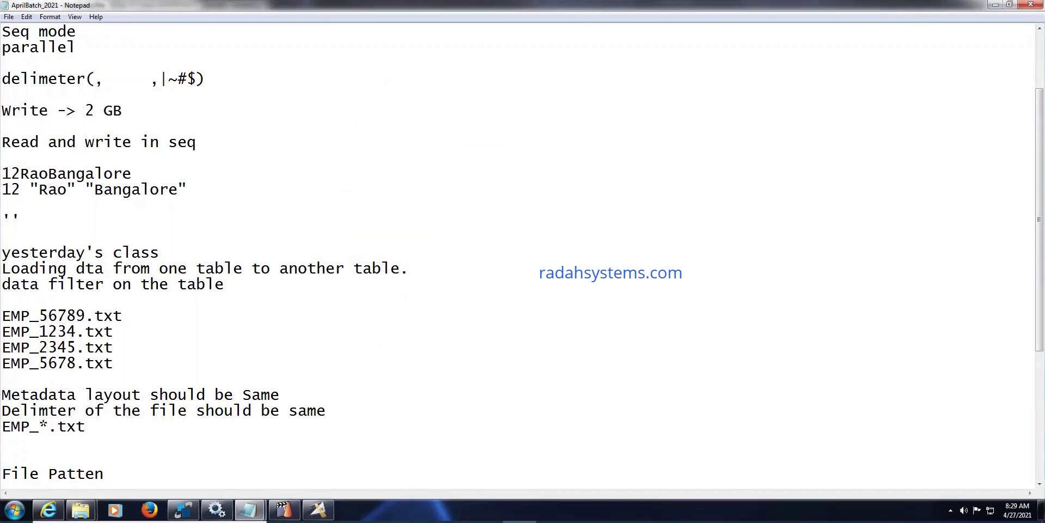
pyautogui.hotkey('ctrl', 'z')
pyautogui.hotkey('ctrl', 'v')
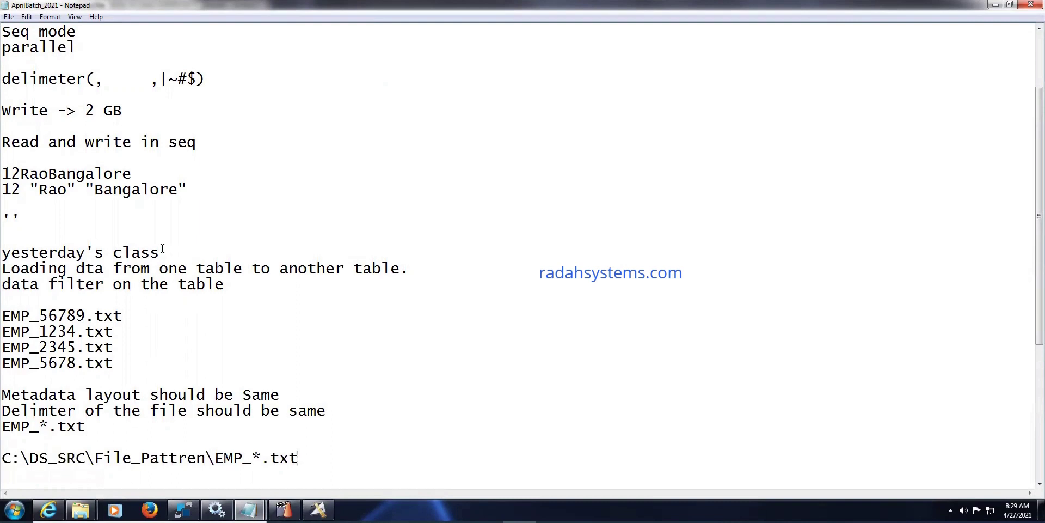
pyautogui.moveTo(206, 210); pyautogui.dragTo(3, 30)
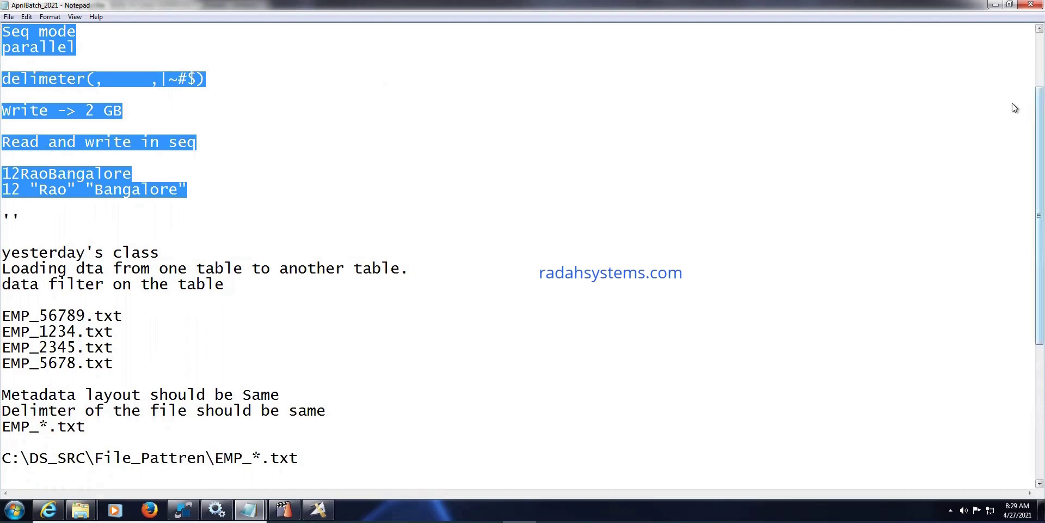
pyautogui.scroll(-3, 1012, 180)
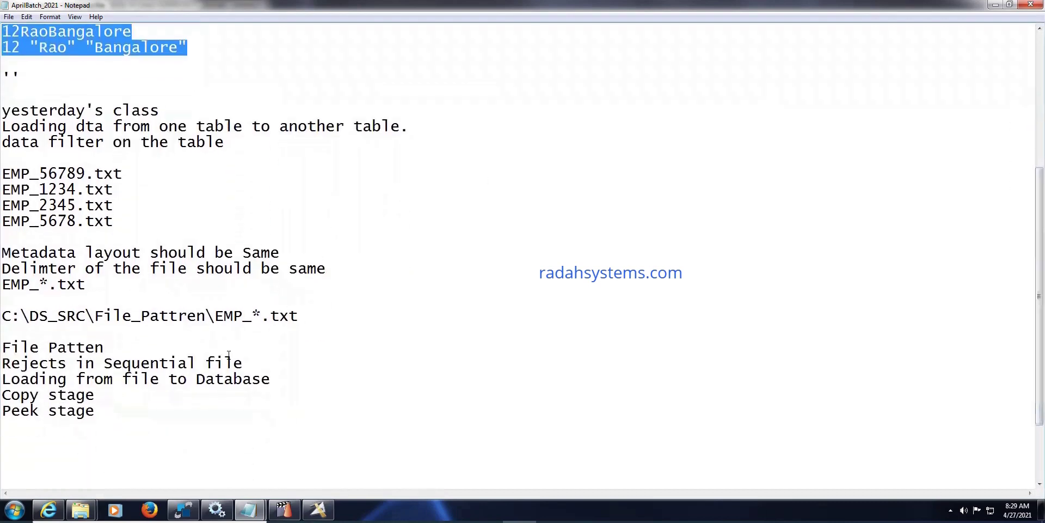
pyautogui.moveTo(318, 304); pyautogui.dragTo(262, 319)
pyautogui.click(309, 321)
pyautogui.click(261, 315)
pyautogui.doubleClick(261, 315)
pyautogui.click(260, 316)
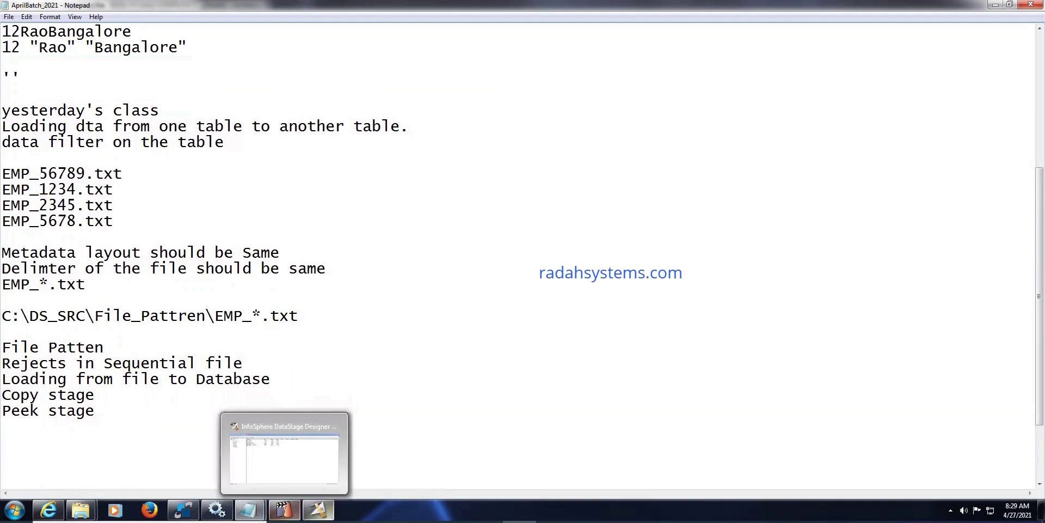
# Return to DataStage Designer and set the source stage's First Line is Column Names option to True.
pyautogui.click(319, 509)
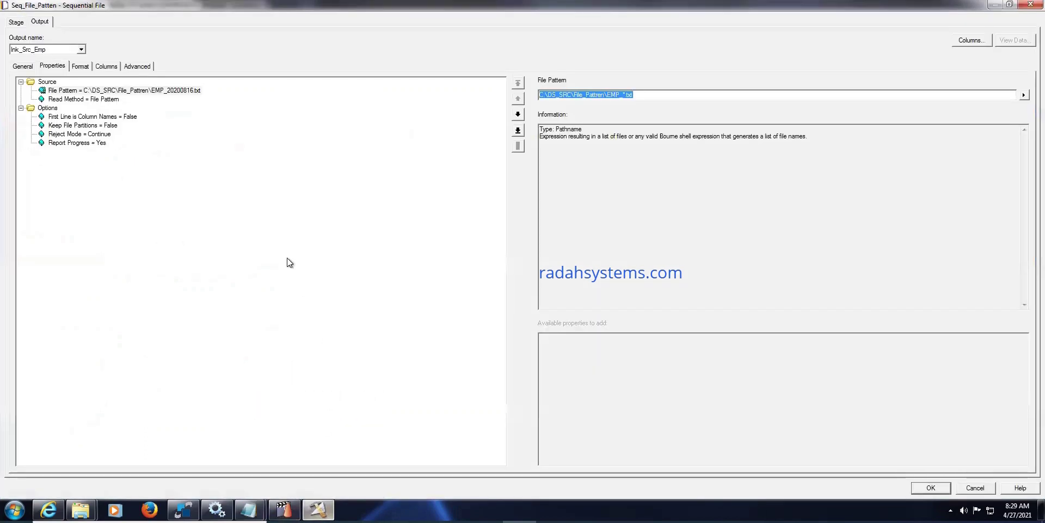
pyautogui.click(119, 116)
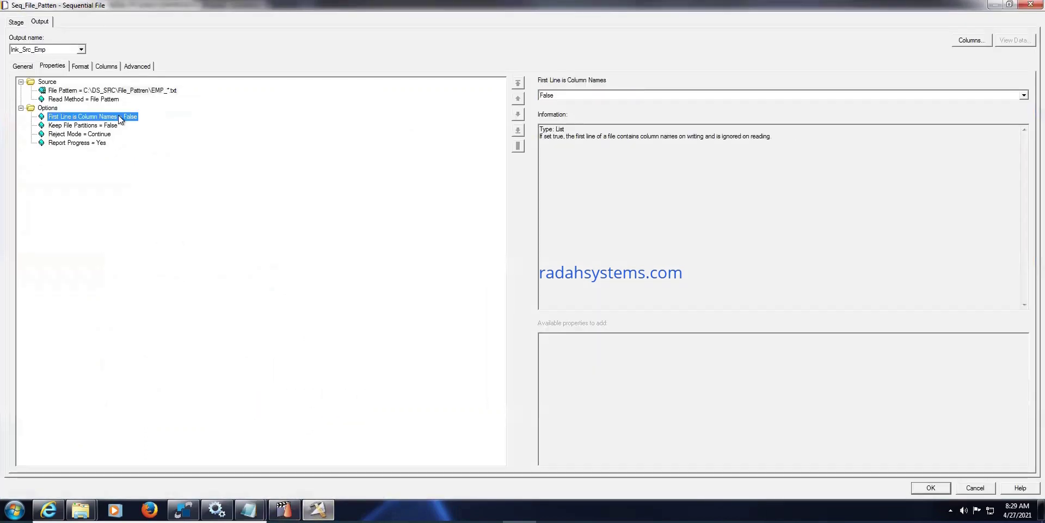
pyautogui.click(1017, 95)
pyautogui.click(547, 112)
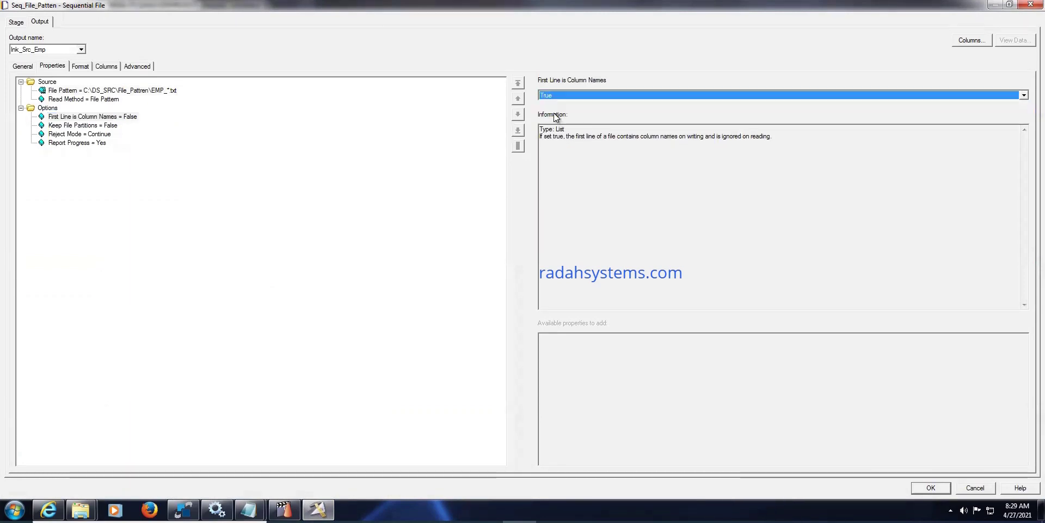
# Add the File Name Column option to the source stage and name the column FileName.
pyautogui.click(47, 108)
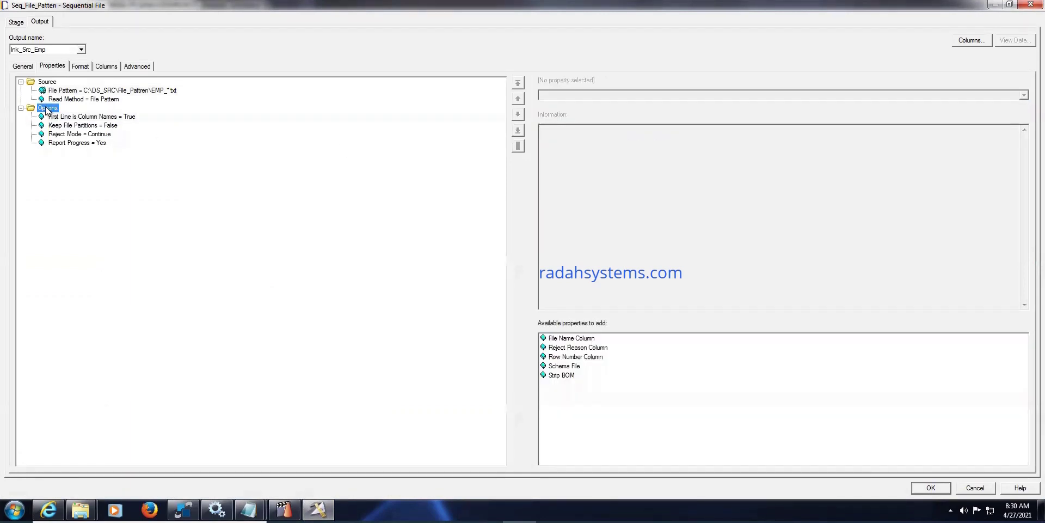
pyautogui.click(570, 338)
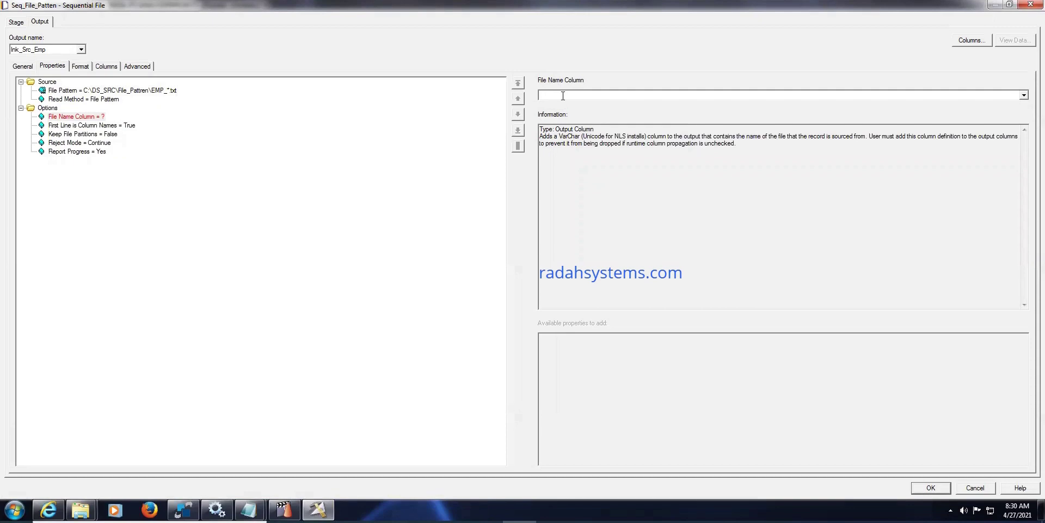
pyautogui.write('FileName')
pyautogui.click(109, 127)
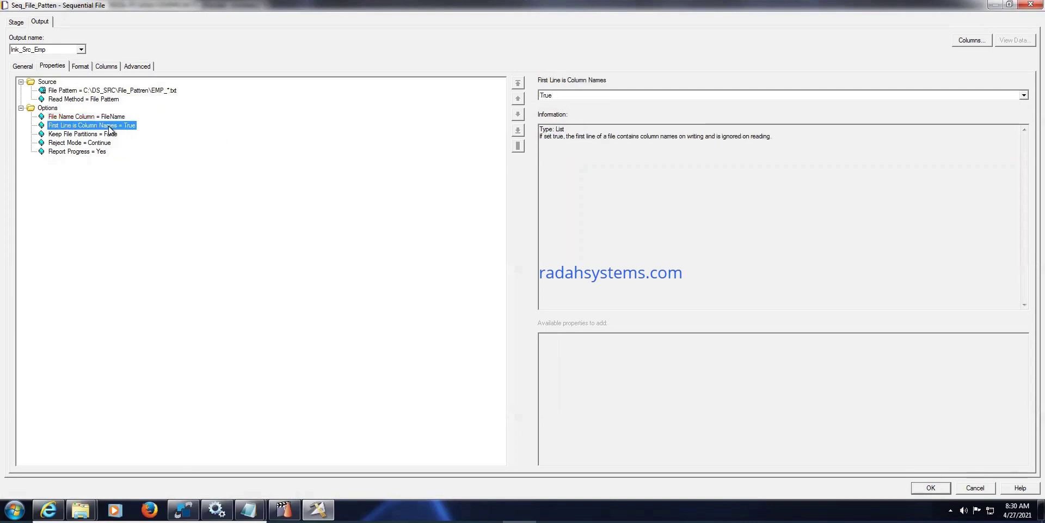
# Review the File Name Column, First Line is Column Names and Reject Mode options of the source stage.
pyautogui.click(102, 117)
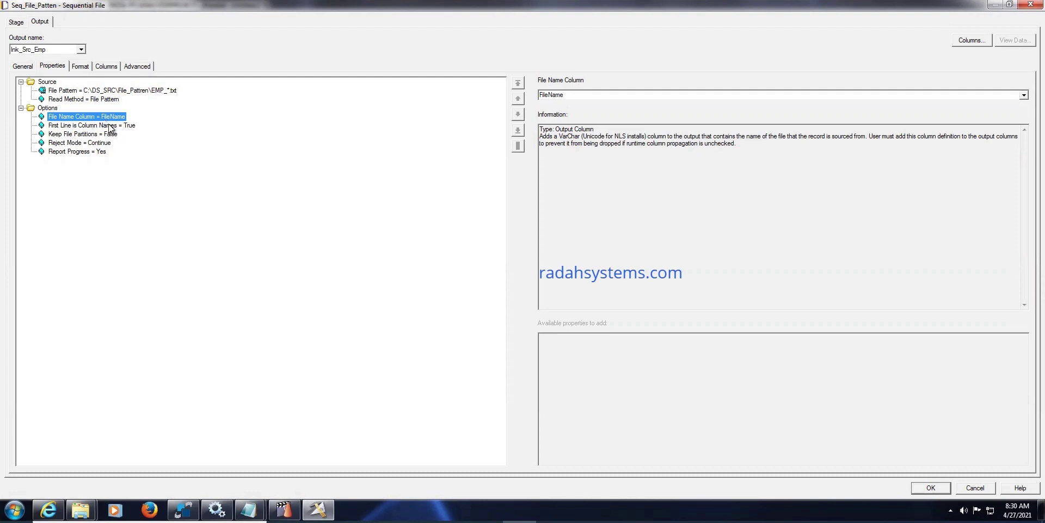
pyautogui.click(111, 126)
pyautogui.click(102, 143)
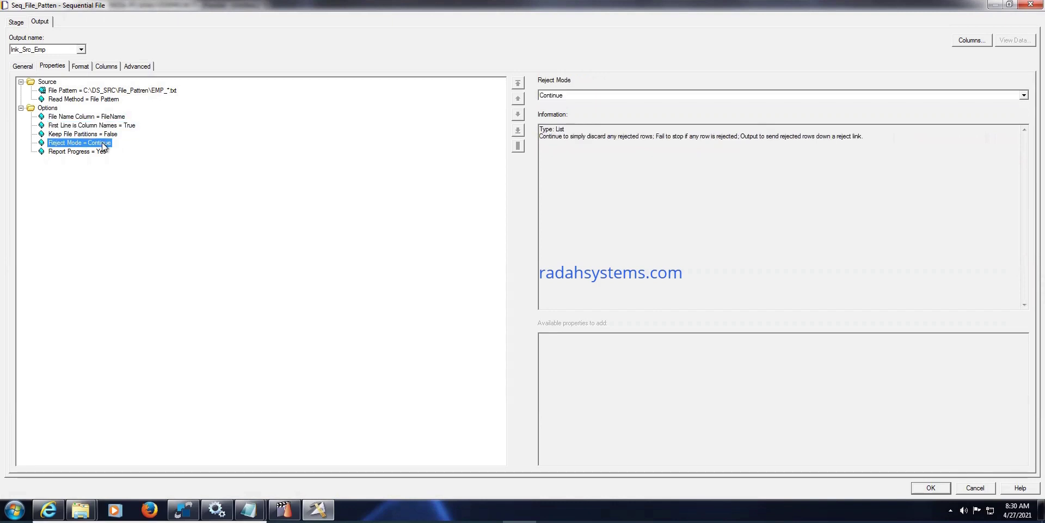
pyautogui.click(106, 126)
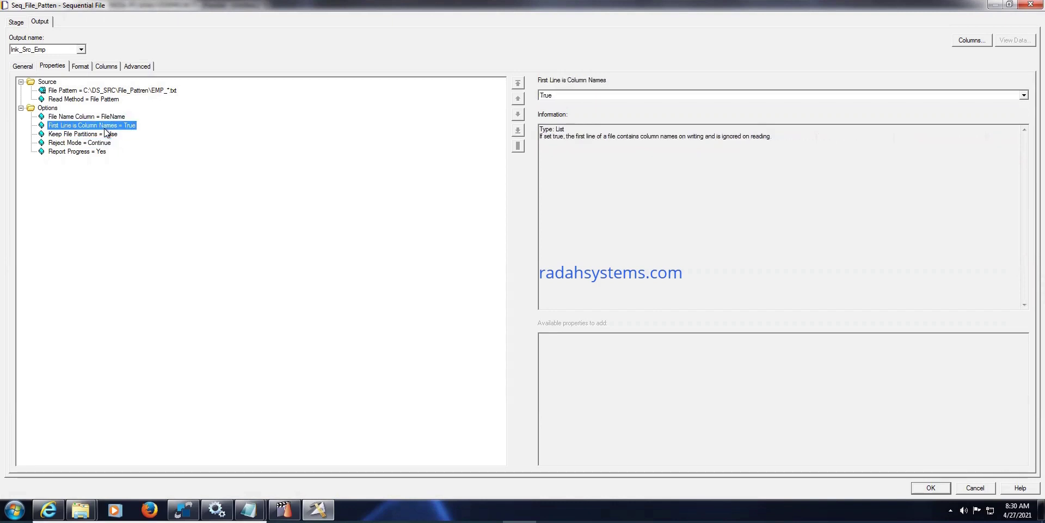
pyautogui.click(115, 116)
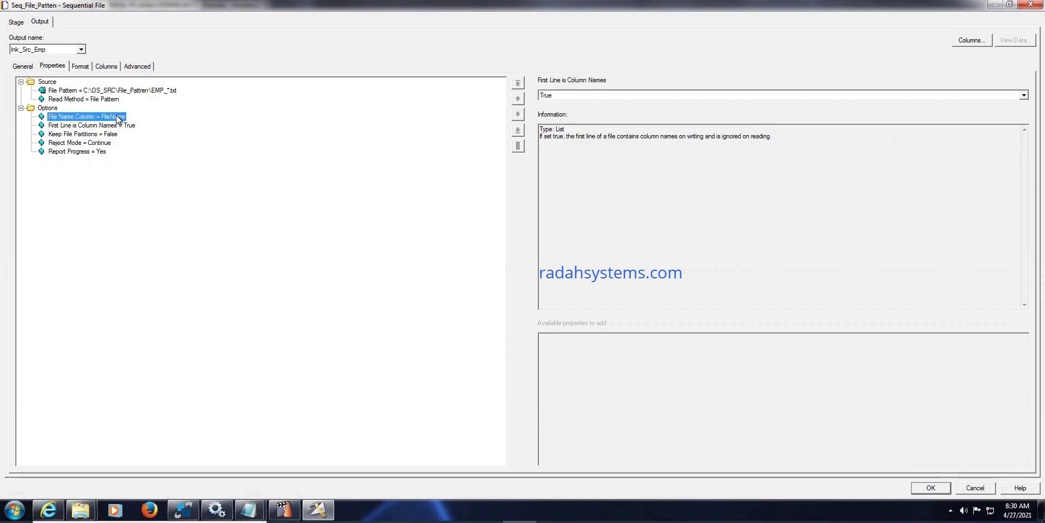
pyautogui.click(569, 94)
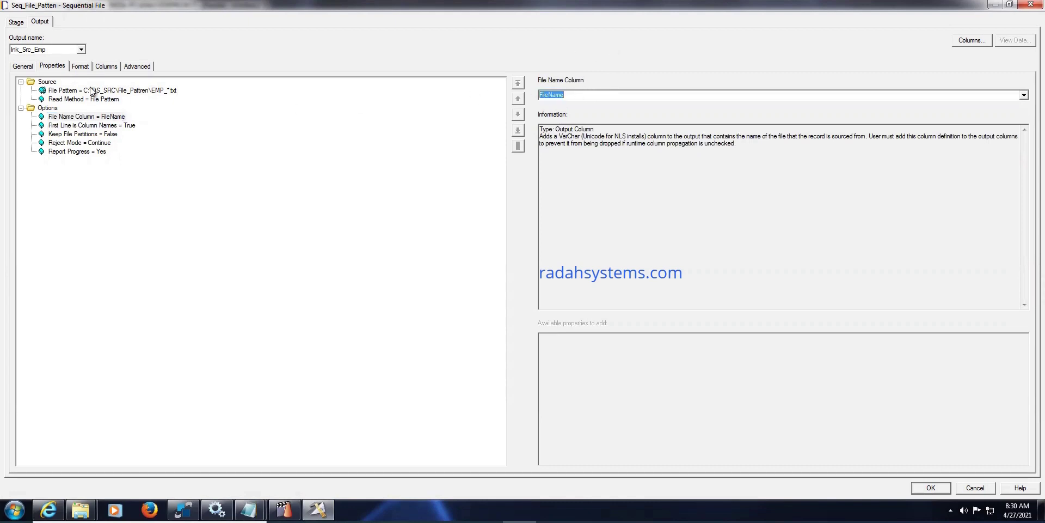
# In the format's field defaults, remove the Quote property and add a Null field value of ''.
pyautogui.click(80, 66)
pyautogui.click(77, 125)
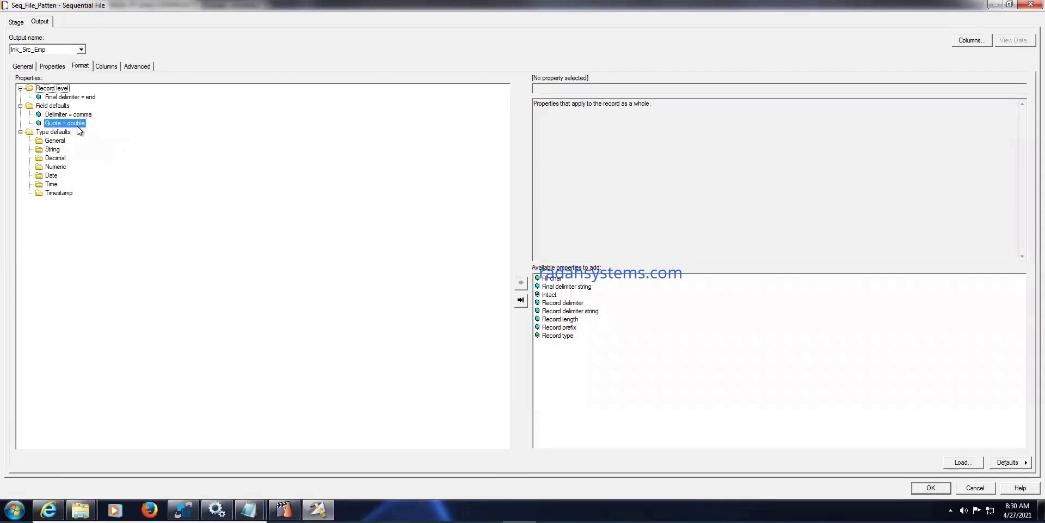
pyautogui.press('Delete')
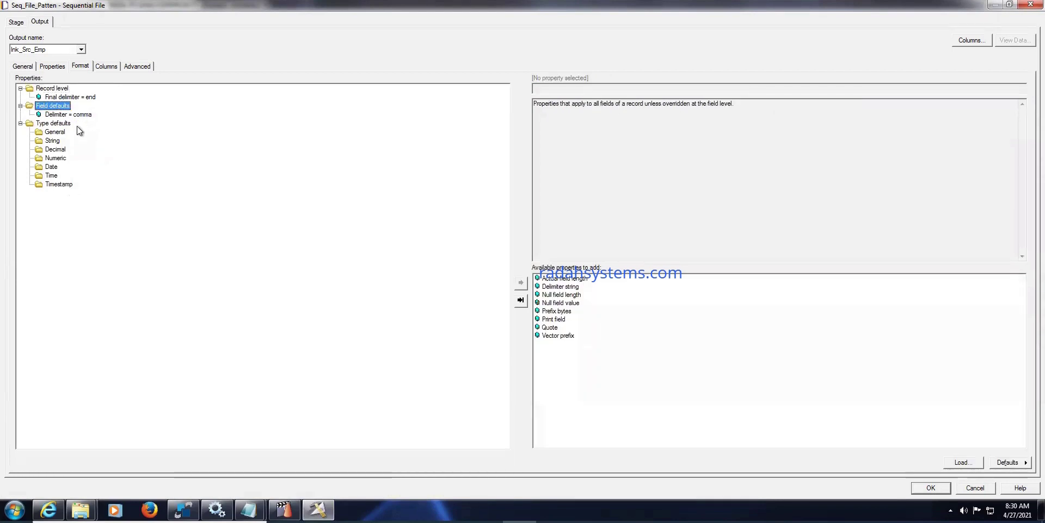
pyautogui.doubleClick(566, 302)
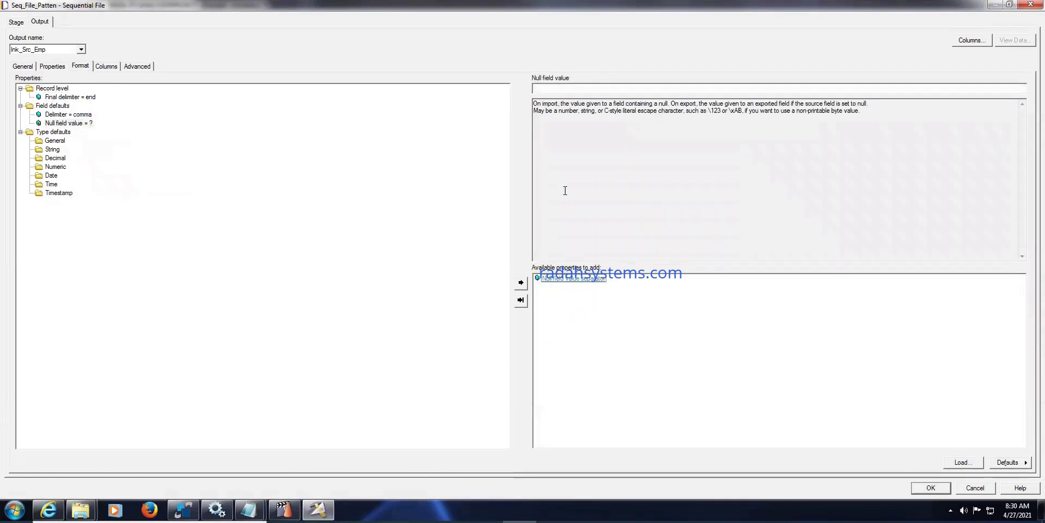
pyautogui.click(561, 88)
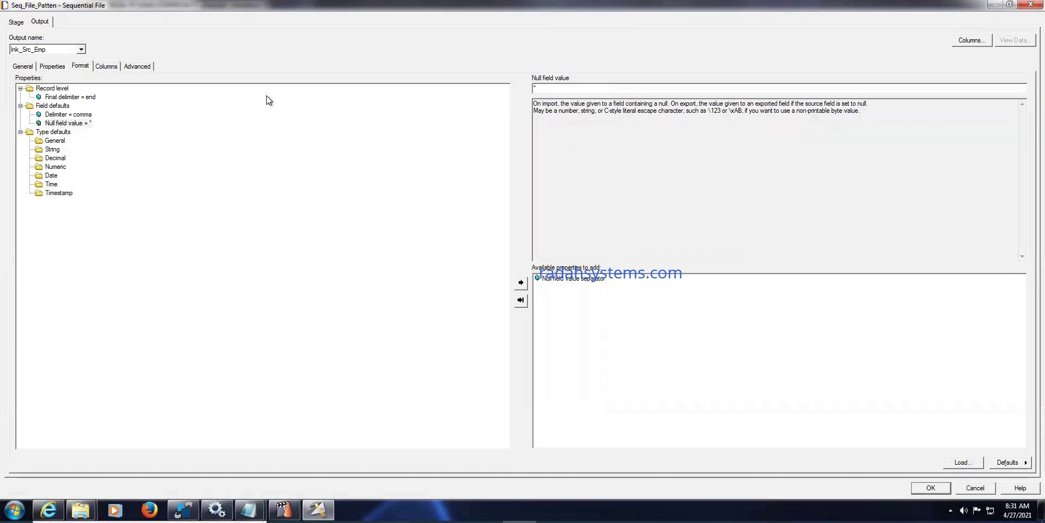
# Load all columns from the EMP_20200816.txt table definition under Sequential\File_Pattren and turn off runtime column propagation.
pyautogui.click(104, 67)
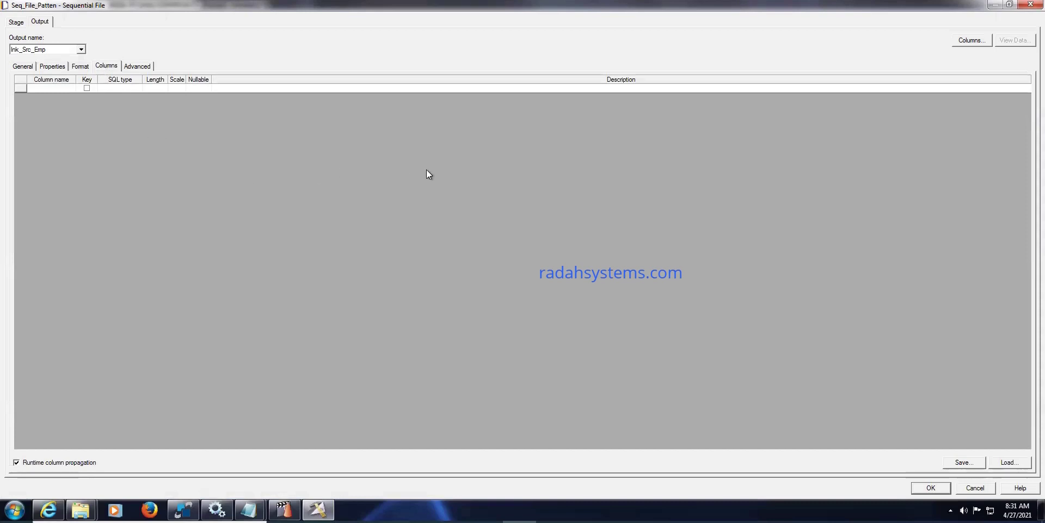
pyautogui.click(1012, 462)
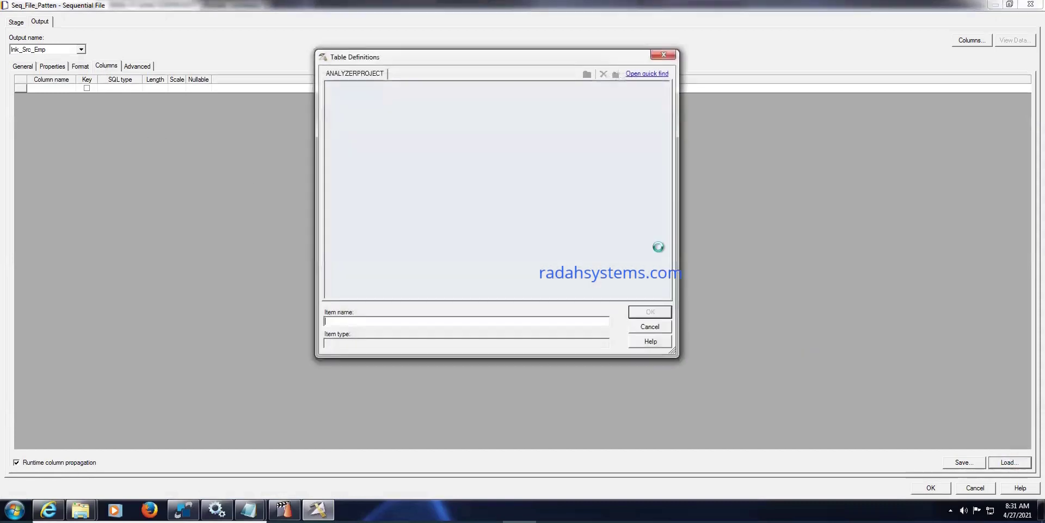
pyautogui.click(340, 94)
pyautogui.click(351, 147)
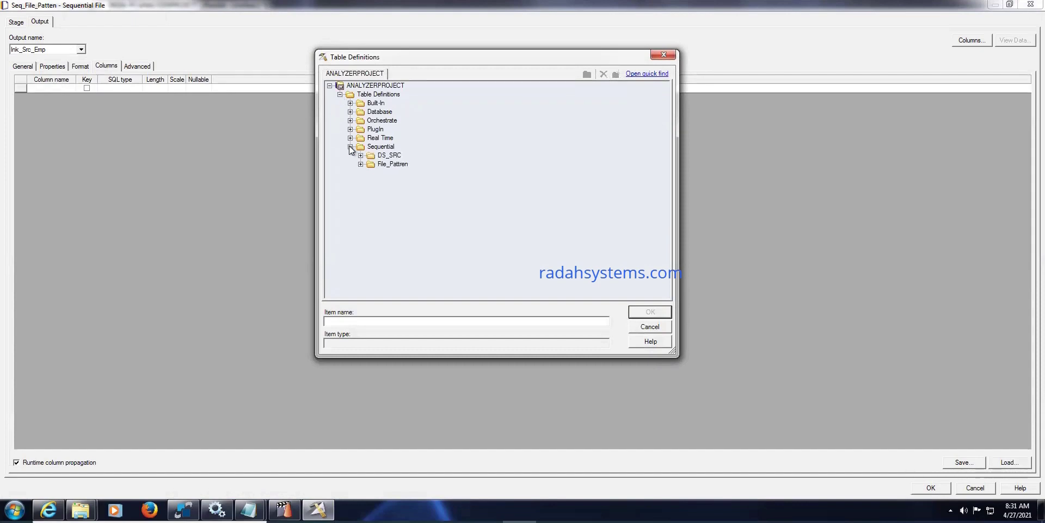
pyautogui.click(360, 164)
pyautogui.click(412, 173)
pyautogui.click(650, 311)
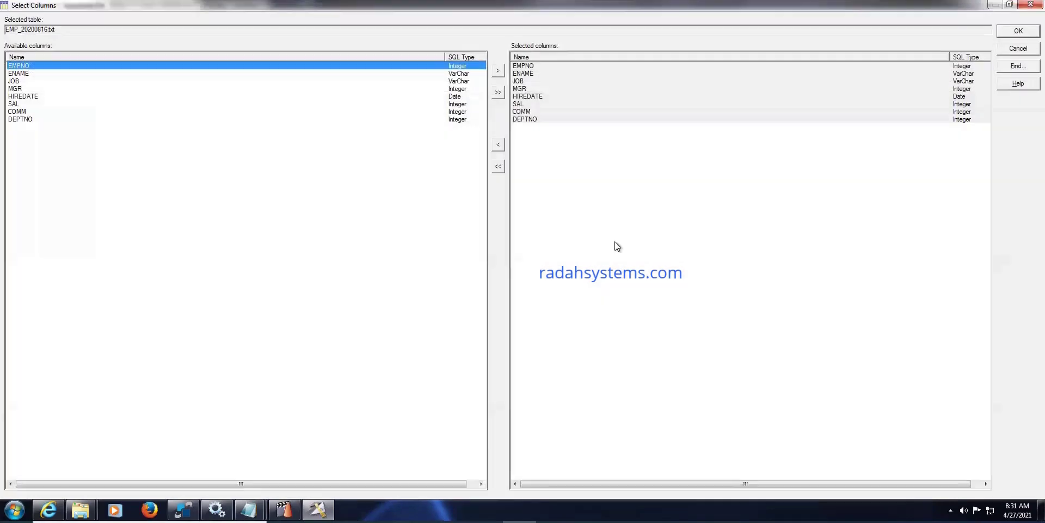
pyautogui.click(1012, 31)
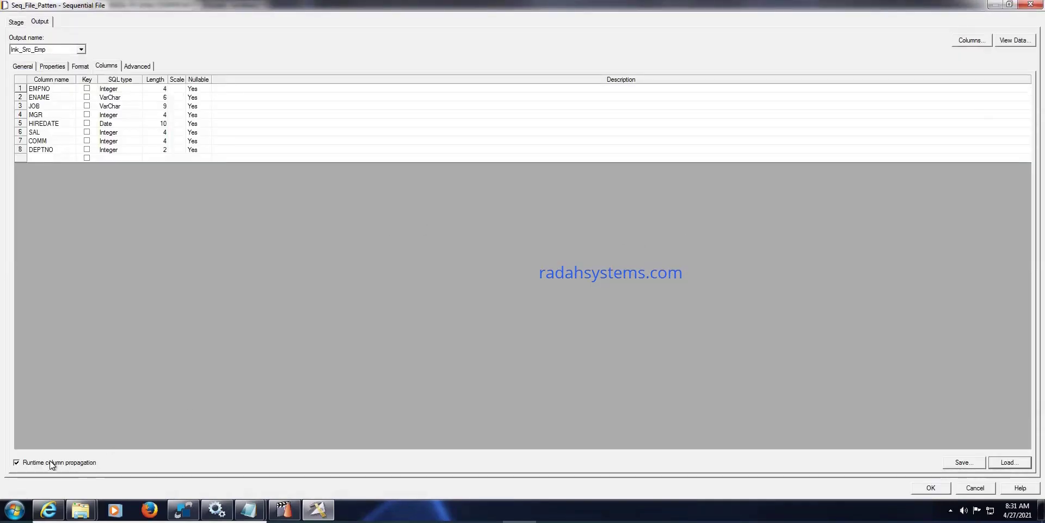
pyautogui.click(16, 462)
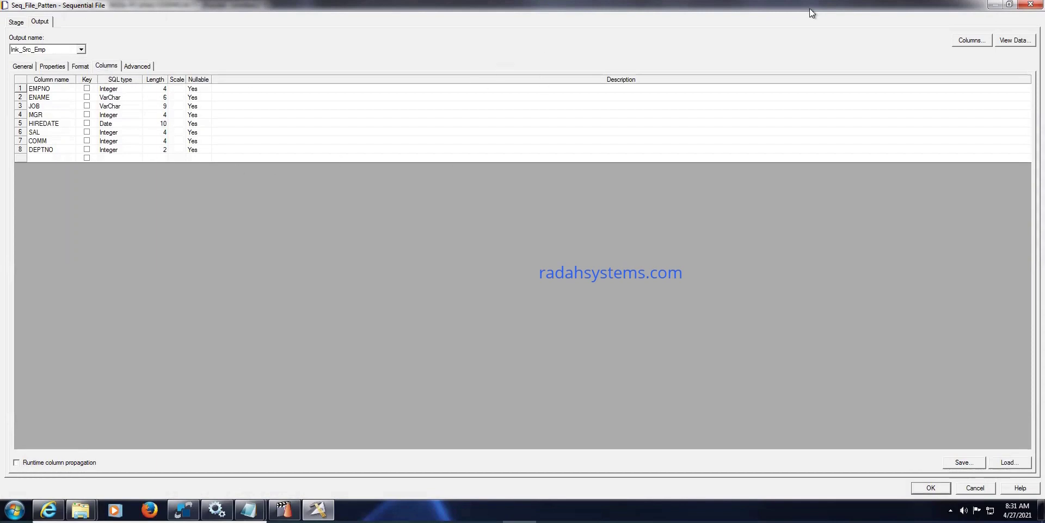
# Add a nullable FileName column of type VarChar with length 100 after DEPTNO.
pyautogui.click(55, 159)
pyautogui.write('FileName')
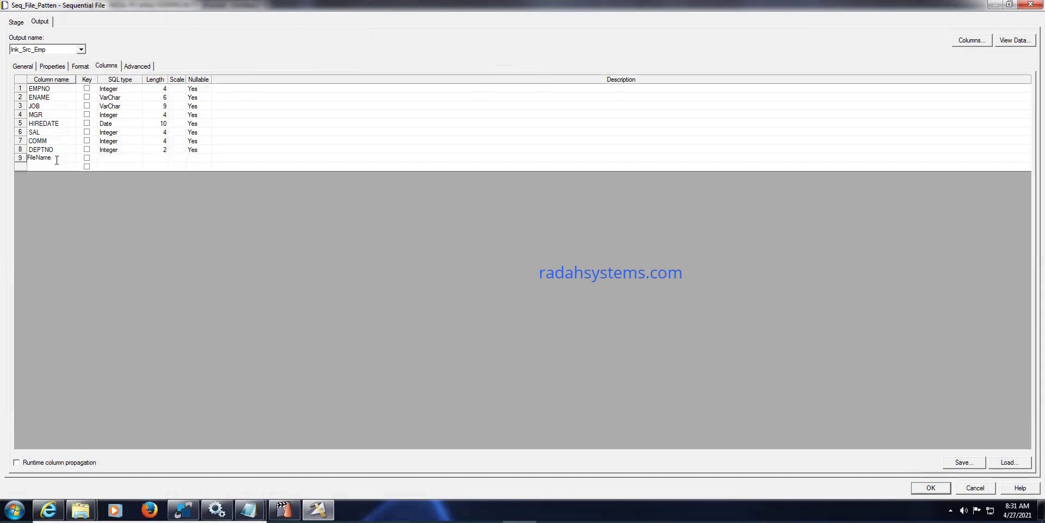
pyautogui.press('Tab')
pyautogui.press('Tab')
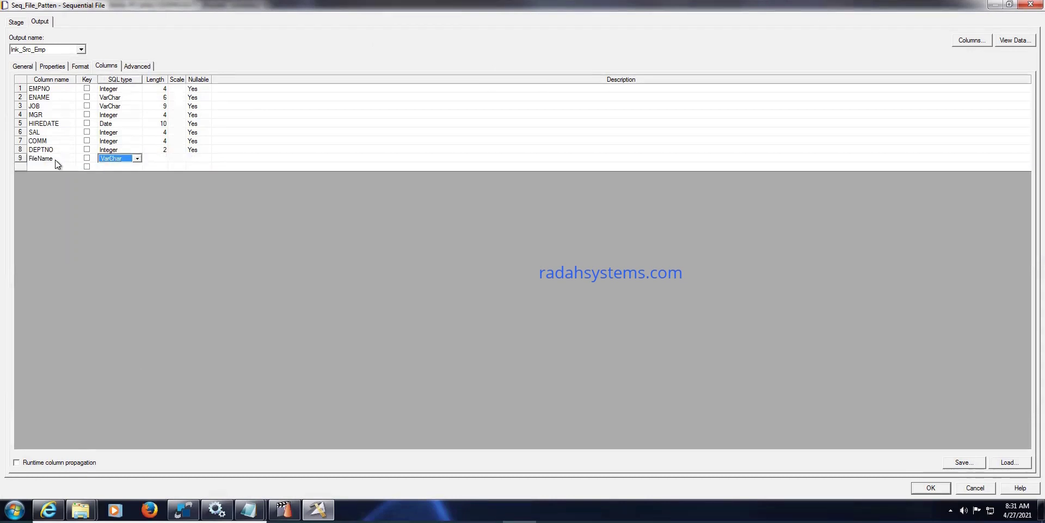
pyautogui.press('Tab')
pyautogui.write('100')
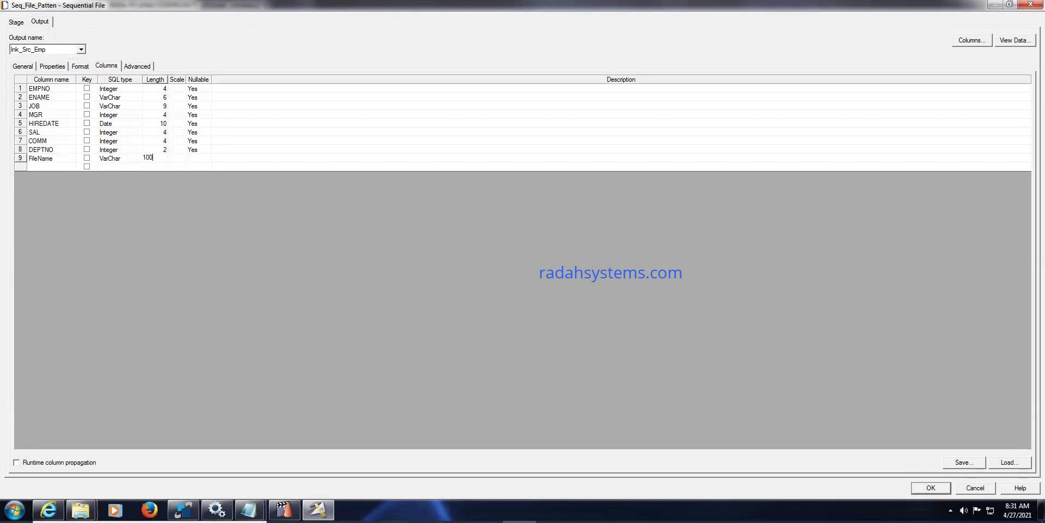
pyautogui.press('Tab')
pyautogui.press('Tab')
pyautogui.press('Tab')
pyautogui.press('Tab')
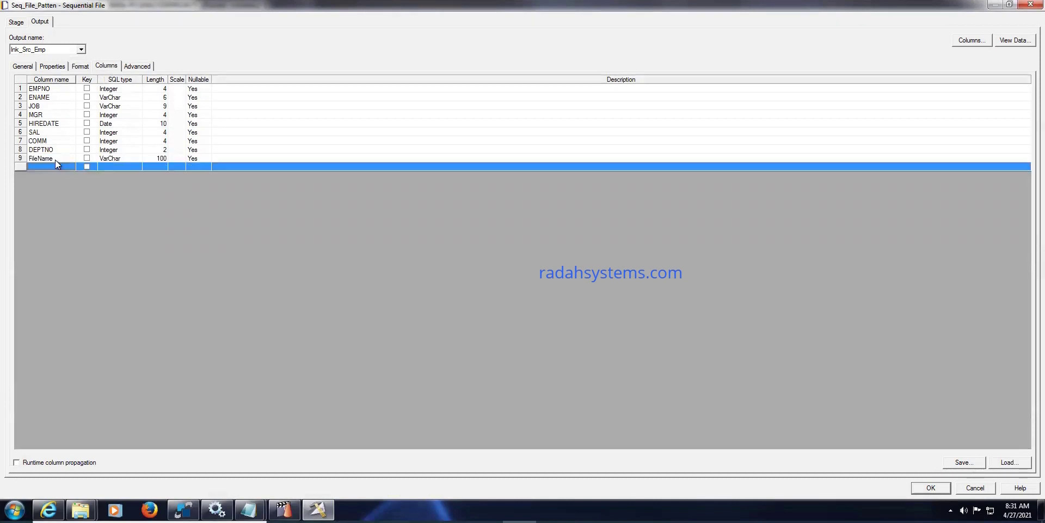
# Preview 100 rows of the source link's data and check the FileName values across the EMP files.
pyautogui.click(1011, 44)
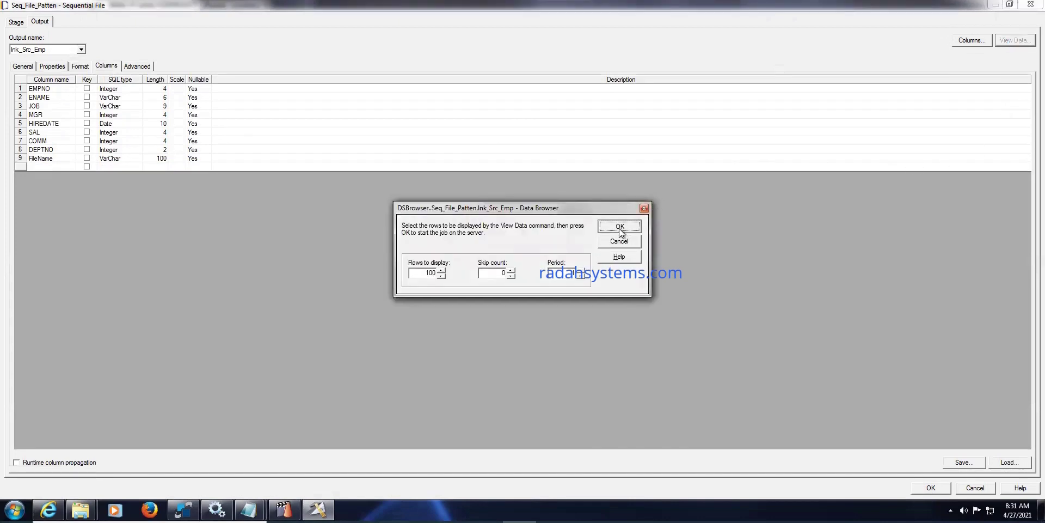
pyautogui.click(620, 229)
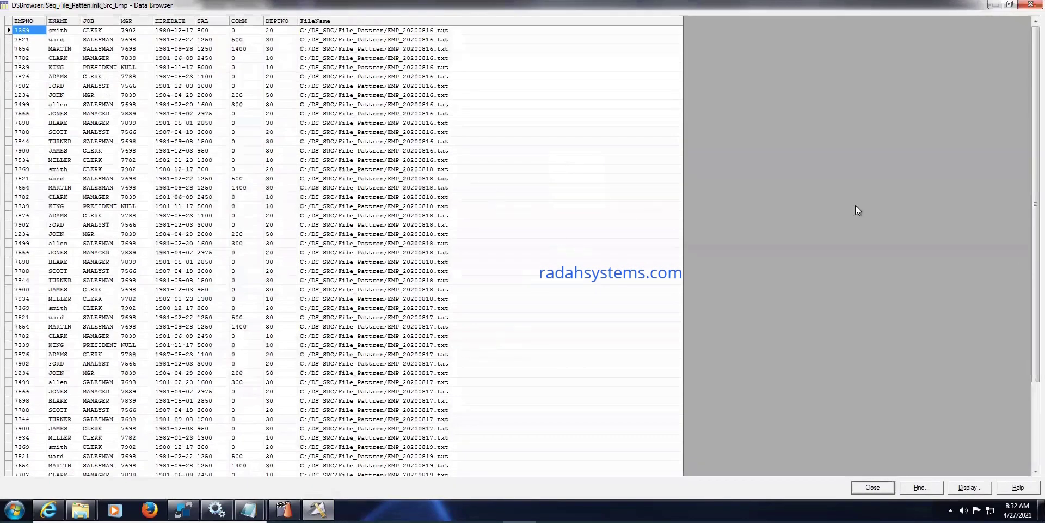
pyautogui.moveTo(1011, 165); pyautogui.dragTo(1011, 319)
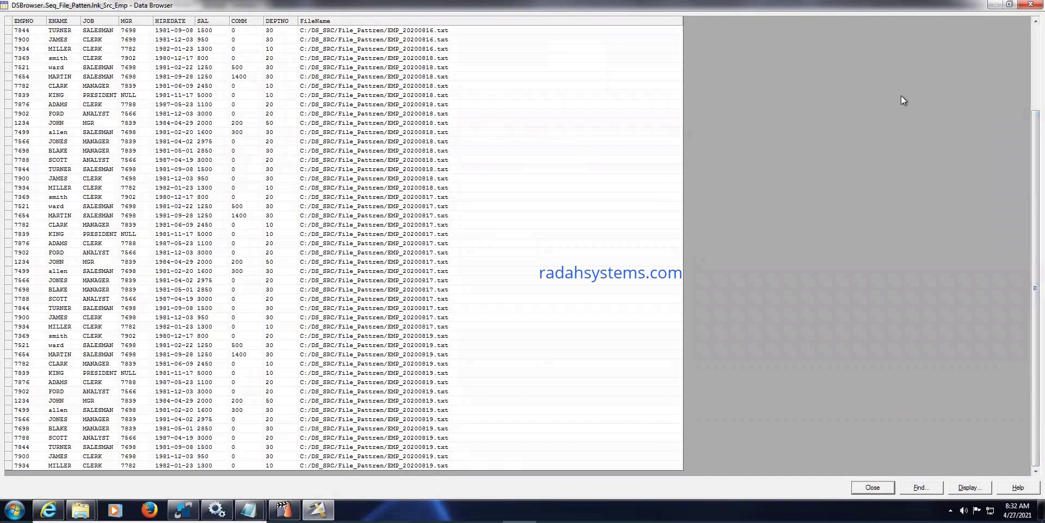
# Return to the first preview row, close the data preview and accept the Seq_File_Patten stage settings.
pyautogui.hotkey('ctrl', 'Home')
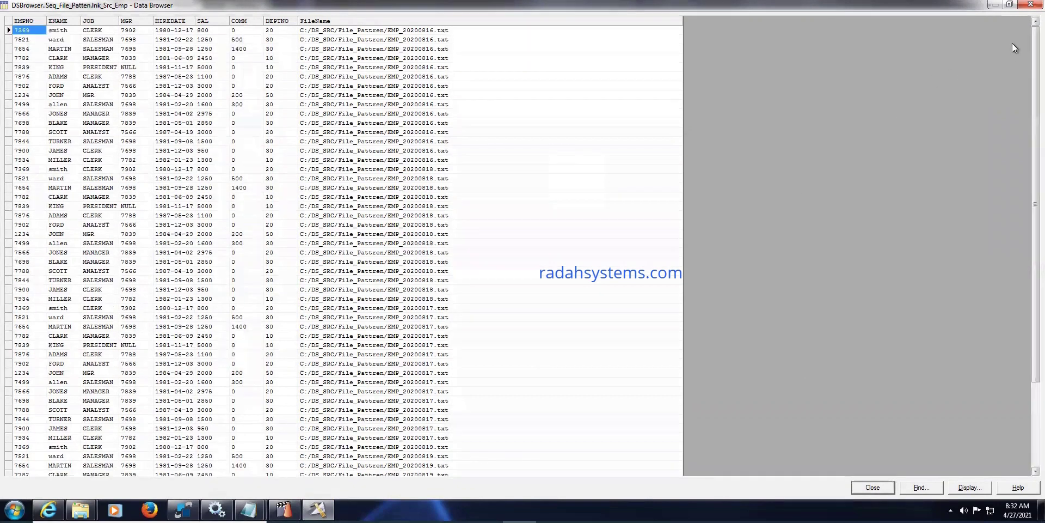
pyautogui.click(873, 485)
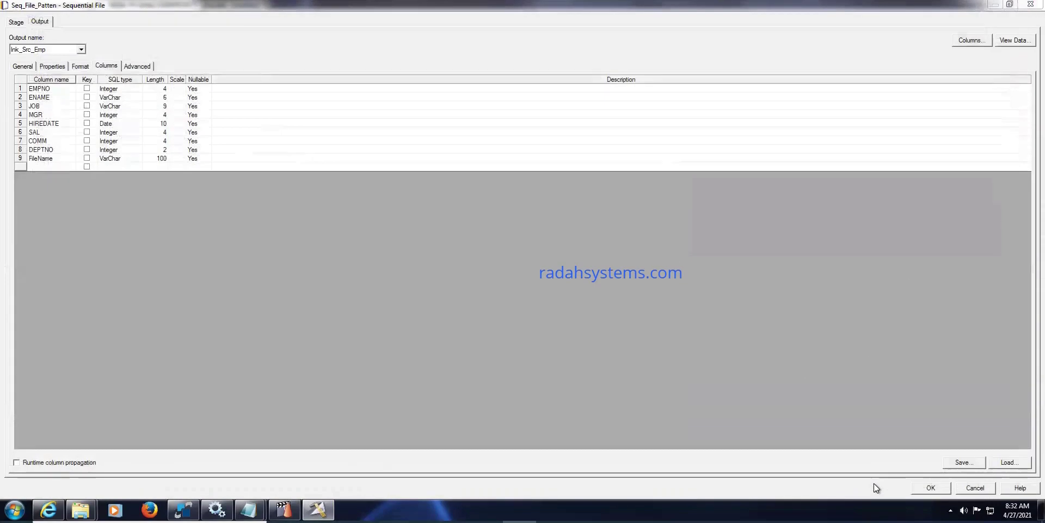
pyautogui.click(932, 486)
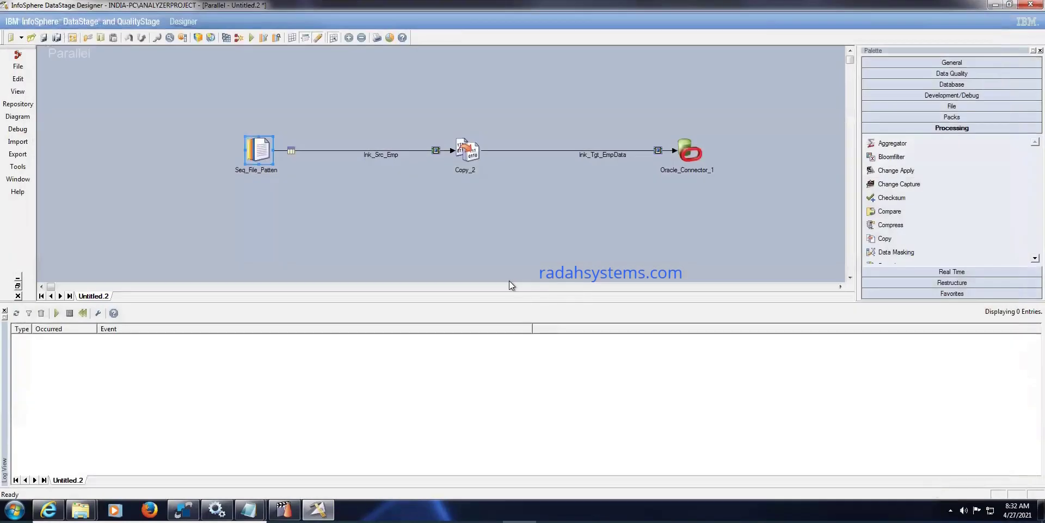
# In the Copy_2 stage, map all lnk_Src_Emp columns to the lnk_Tgt_EmpData output and accept the settings.
pyautogui.click(471, 148)
pyautogui.doubleClick(471, 148)
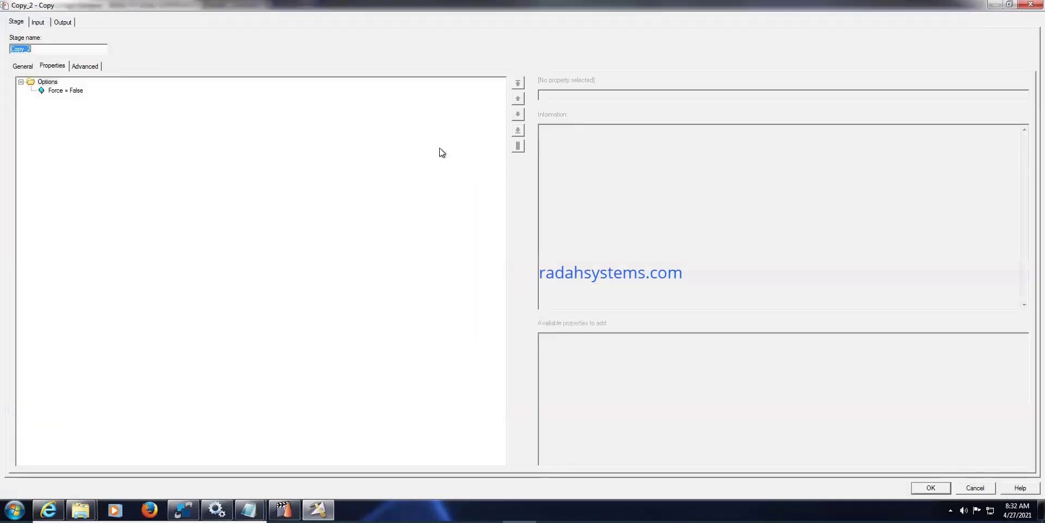
pyautogui.click(38, 24)
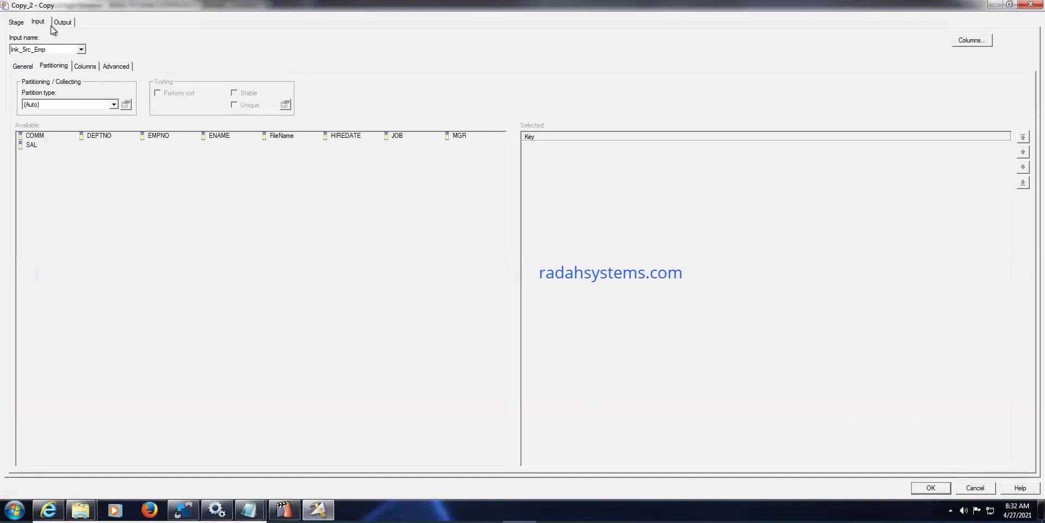
pyautogui.click(60, 24)
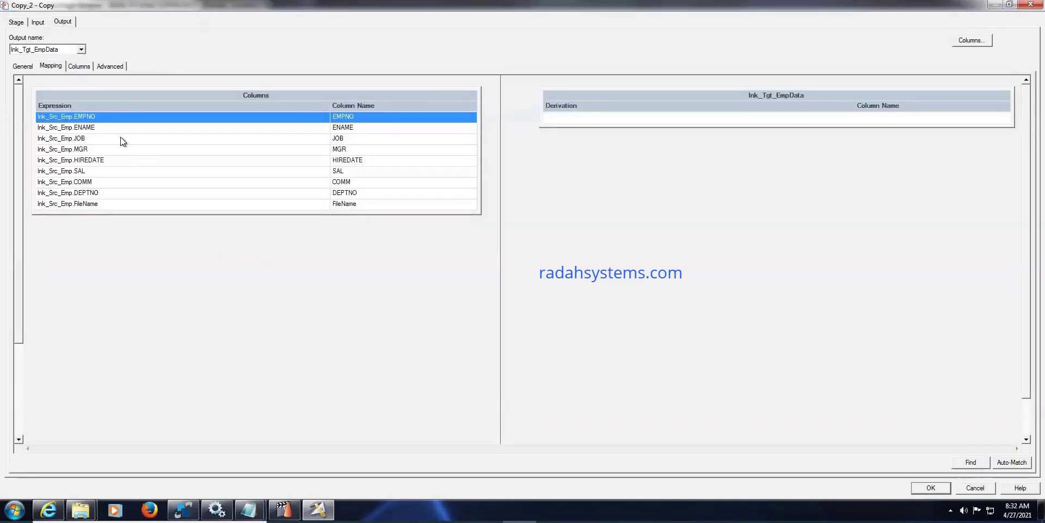
pyautogui.click(156, 160)
pyautogui.hotkey('ctrl', 'a')
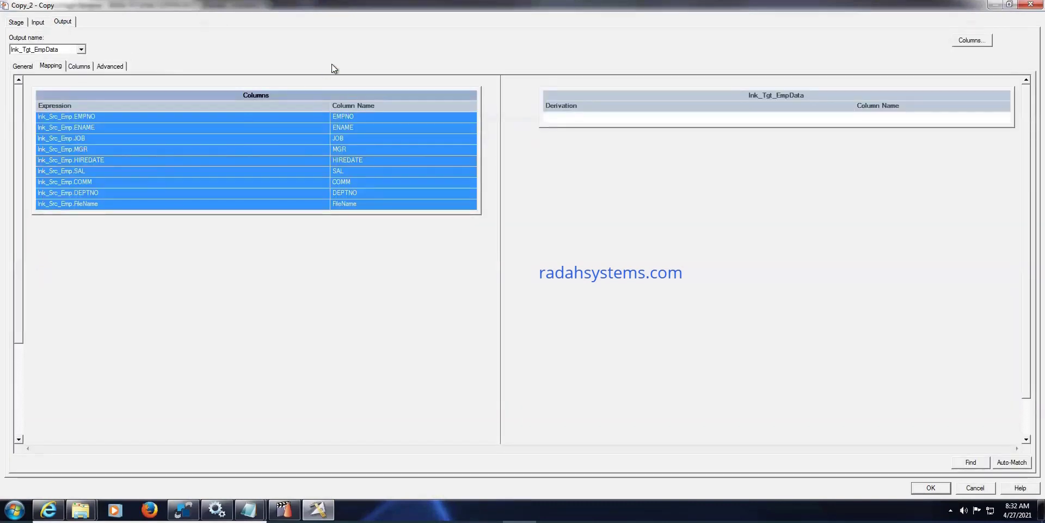
pyautogui.moveTo(374, 93); pyautogui.dragTo(592, 118)
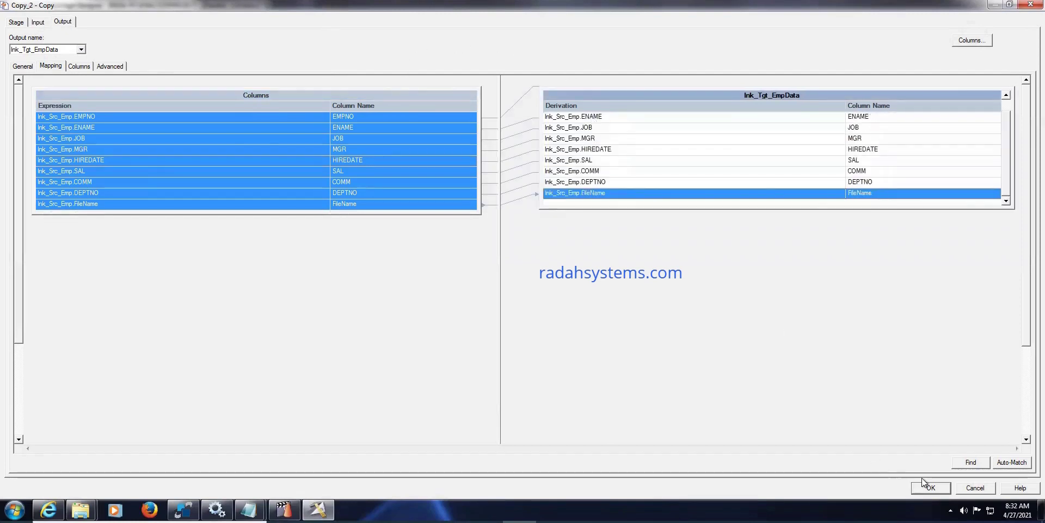
pyautogui.click(935, 483)
# In the Oracle_Connector_1 stage, set the connection server to orcl and enter the database user name and password.
pyautogui.doubleClick(690, 139)
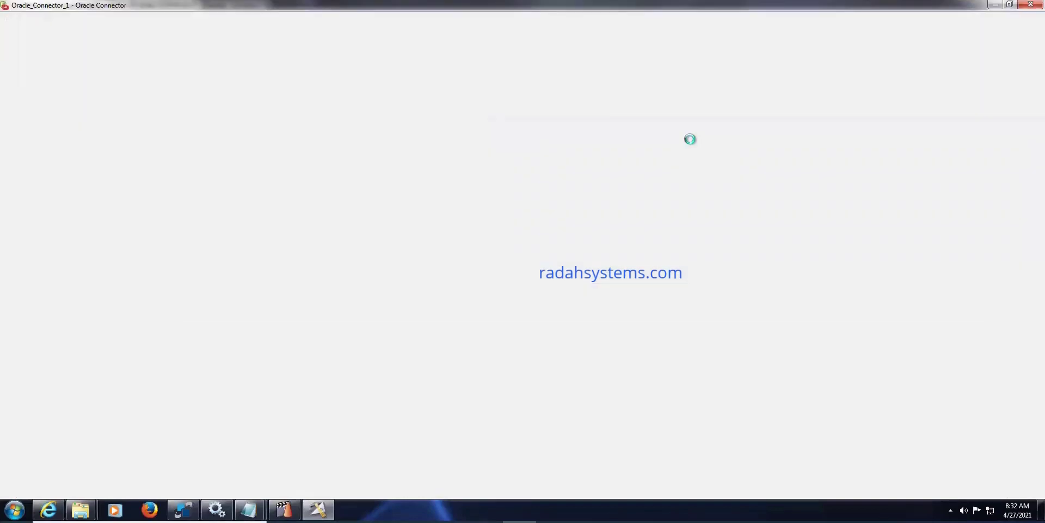
pyautogui.click(195, 112)
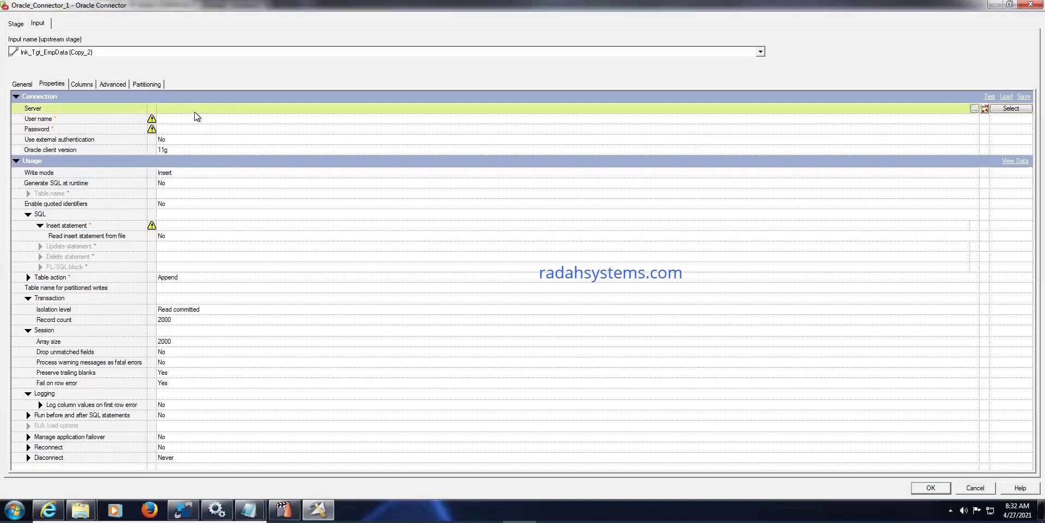
pyautogui.click(195, 111)
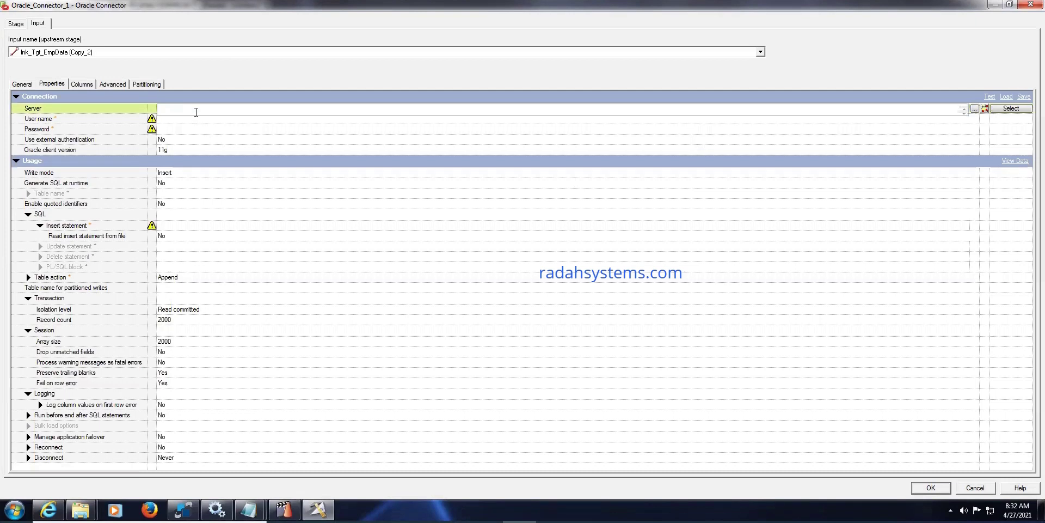
pyautogui.write('orc')
pyautogui.click(210, 119)
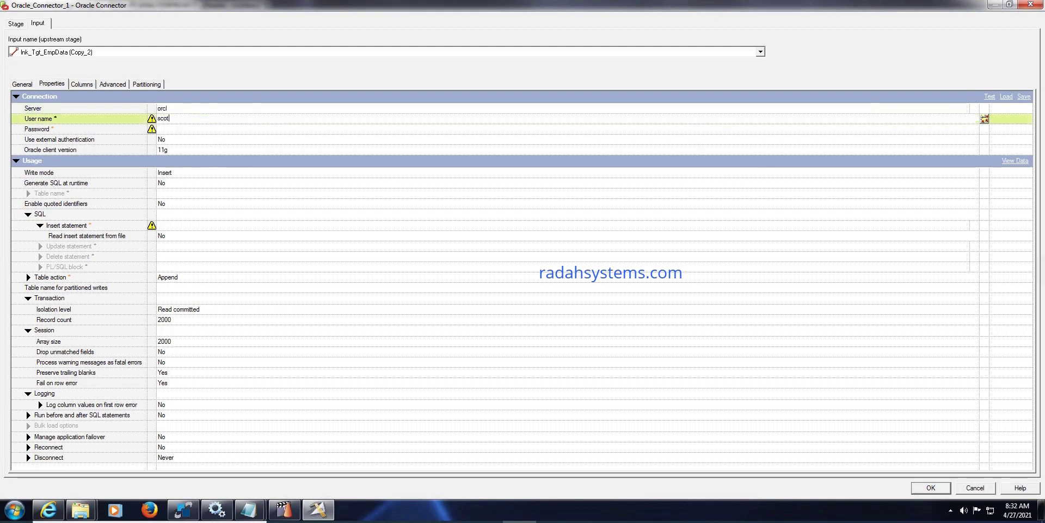
pyautogui.click(168, 131)
pyautogui.click(168, 132)
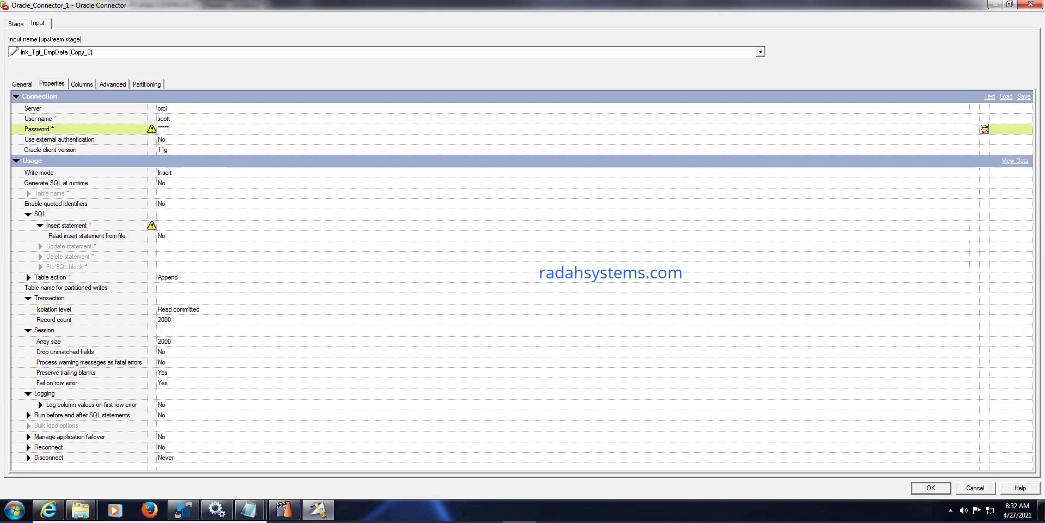
# Set Generate SQL at runtime to Yes with table name EMP_PATTEN_LD, and set the table action to Create.
pyautogui.click(182, 186)
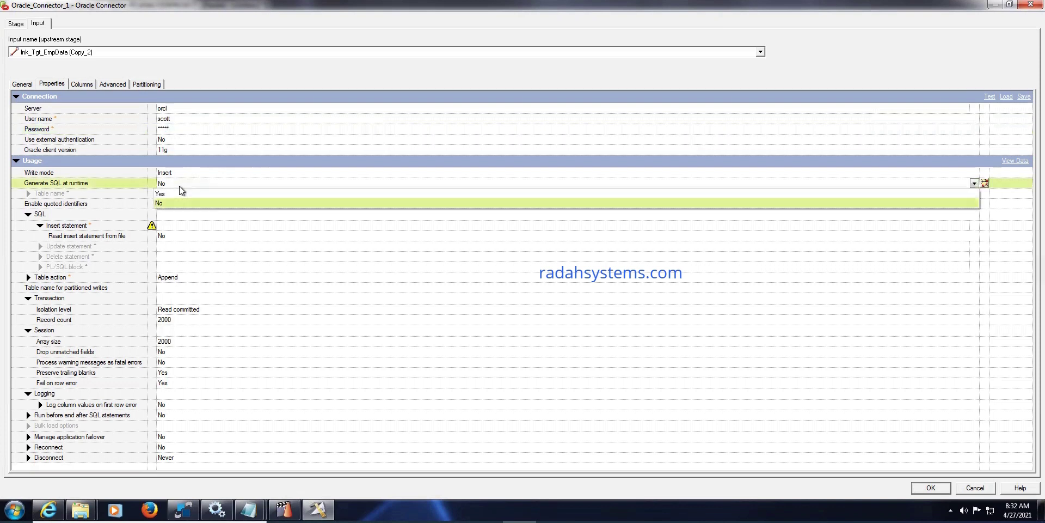
pyautogui.click(167, 196)
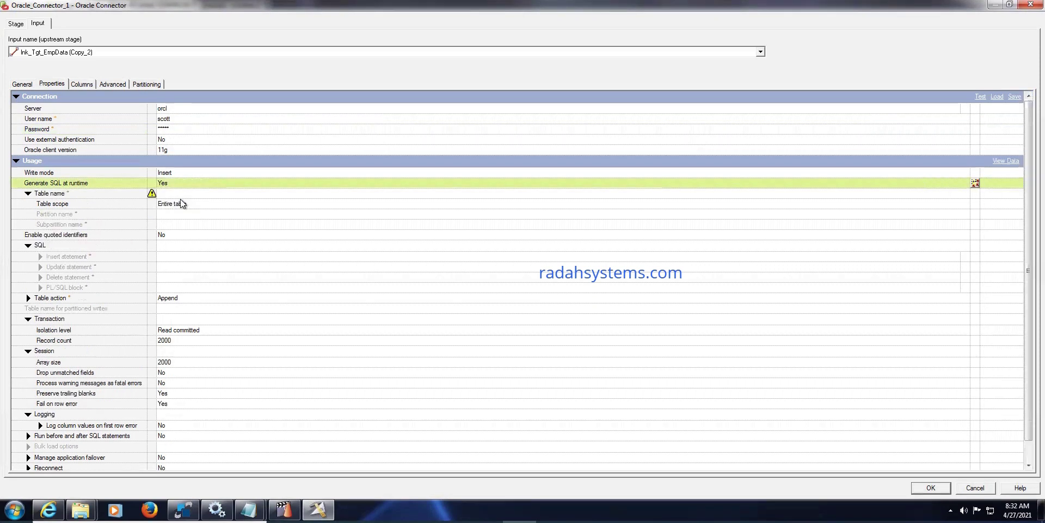
pyautogui.write('EM')
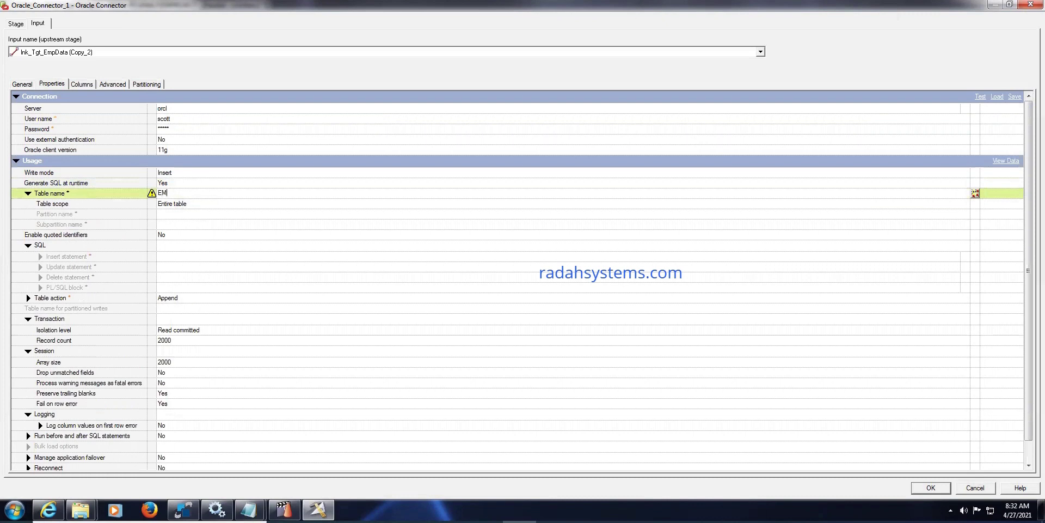
pyautogui.write('P_PATTEN_LD')
pyautogui.click(183, 299)
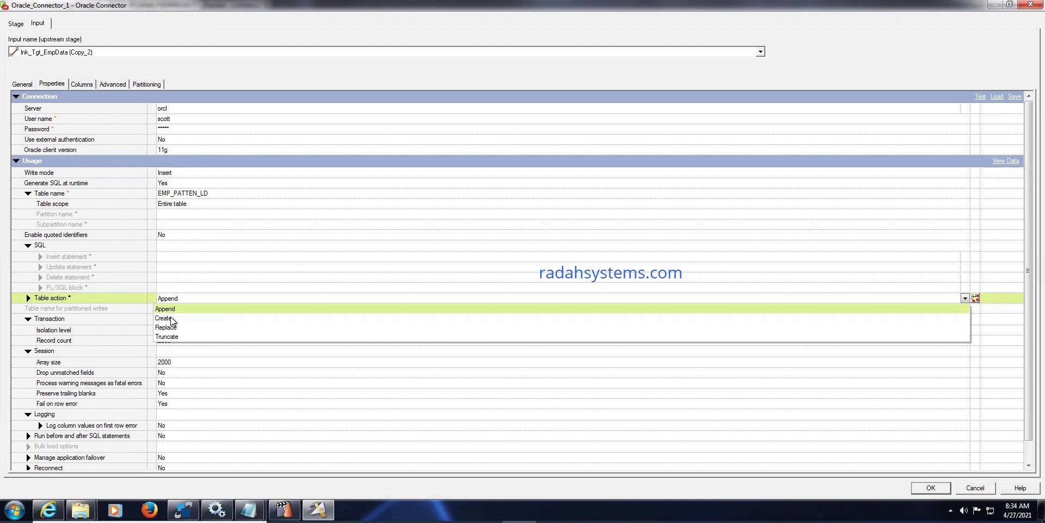
pyautogui.click(170, 319)
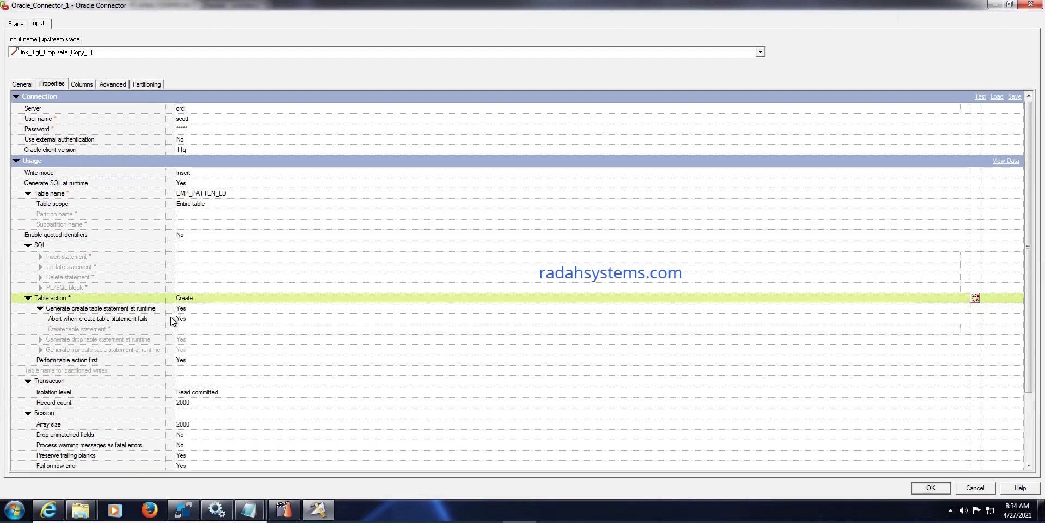
# Copy the target table name, switch to SqlDbx and run SELECT * FROM EMP_PATTEN_LD to check whether the table exists.
pyautogui.click(235, 190)
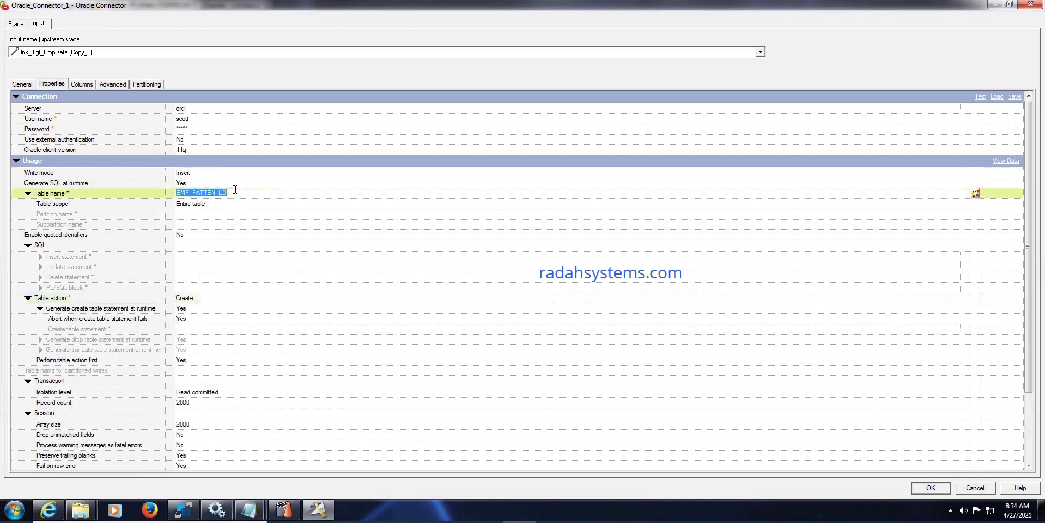
pyautogui.click(183, 509)
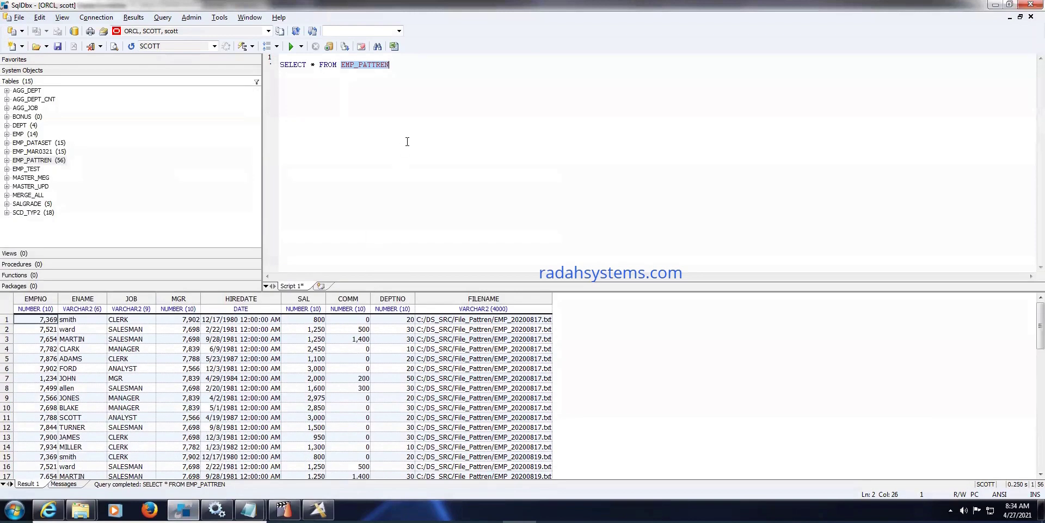
pyautogui.press('Delete')
pyautogui.write('EMP_PATTEN_LD')
pyautogui.hotkey('ctrl', 'a')
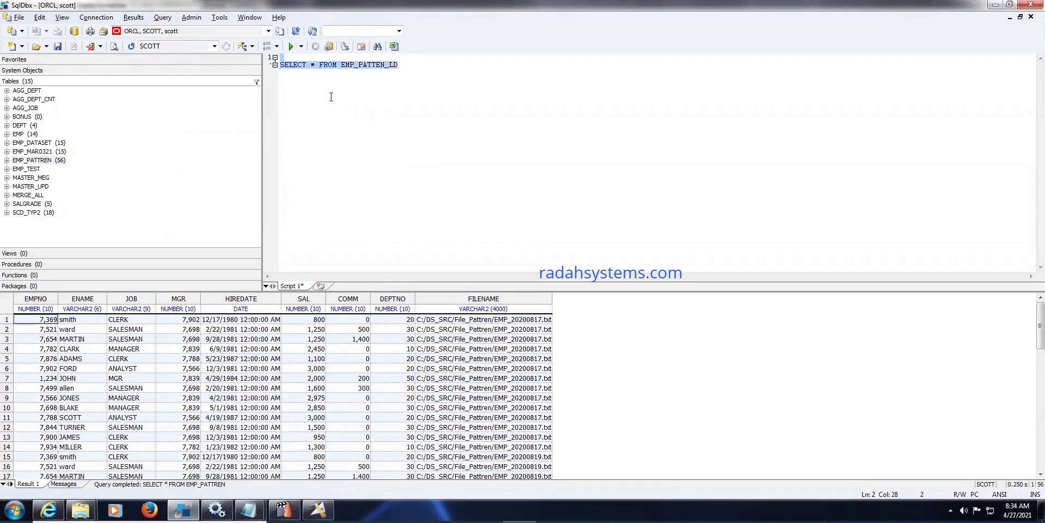
pyautogui.click(291, 47)
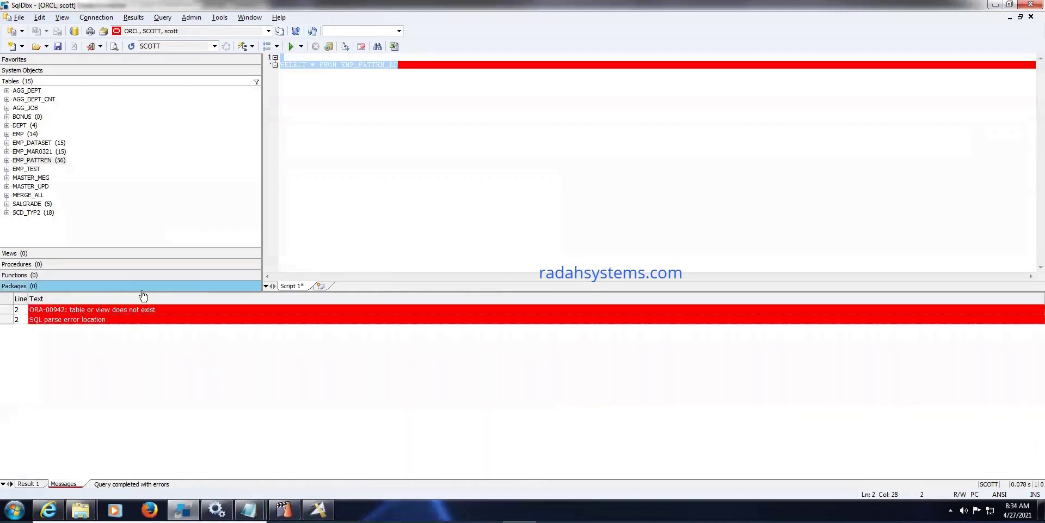
pyautogui.click(369, 208)
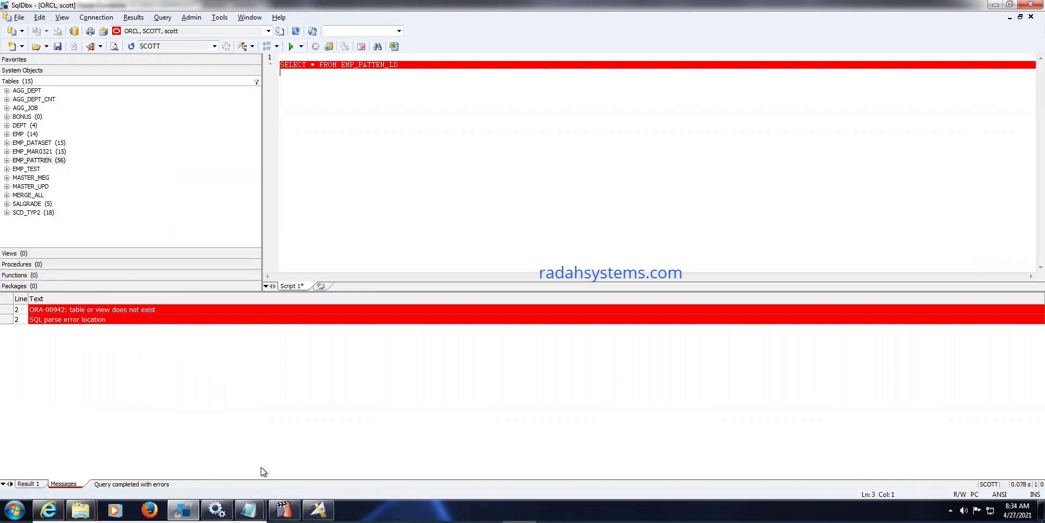
# Switch back to DataStage Designer, review the Oracle connector's input columns and accept the connector settings.
pyautogui.moveTo(318, 514)
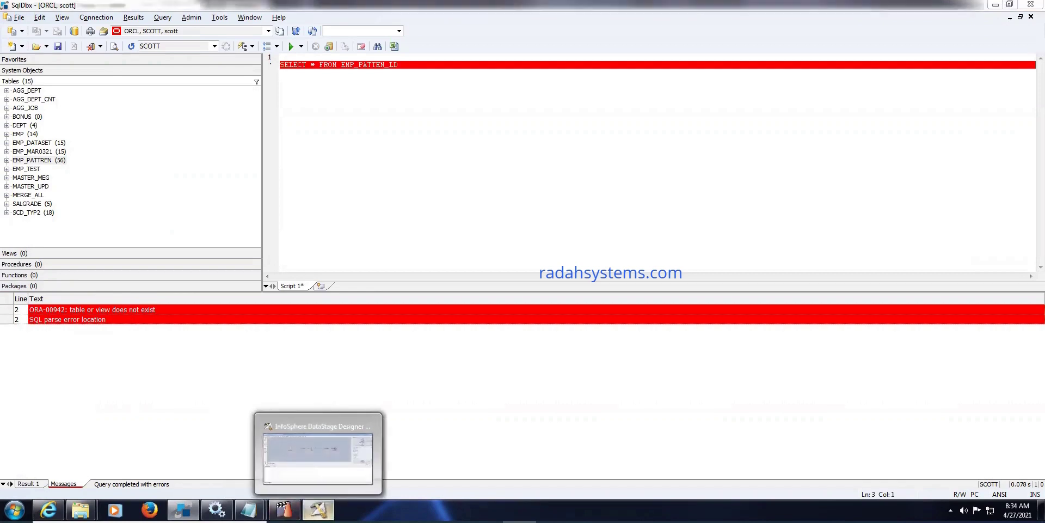
pyautogui.click(315, 452)
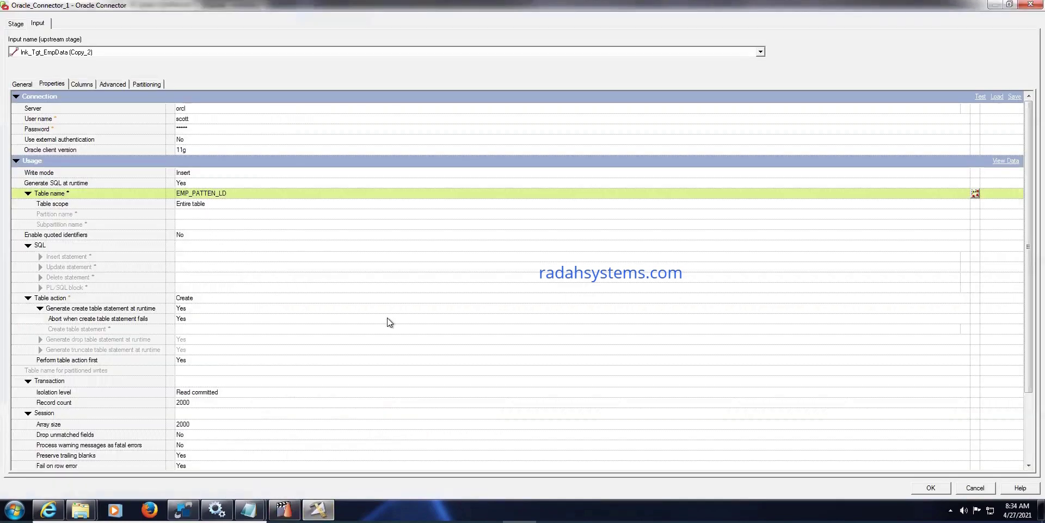
pyautogui.click(91, 84)
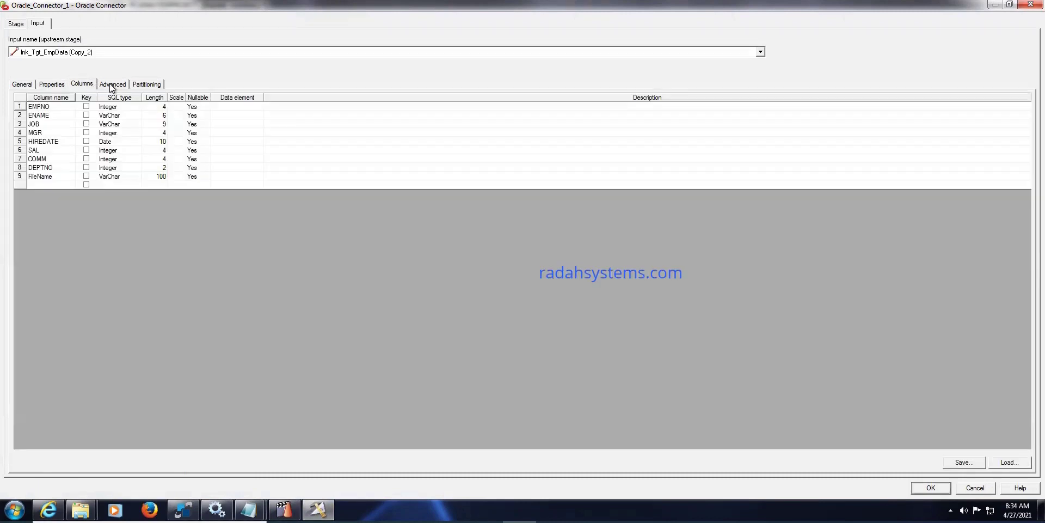
pyautogui.click(110, 85)
pyautogui.click(81, 85)
pyautogui.click(922, 489)
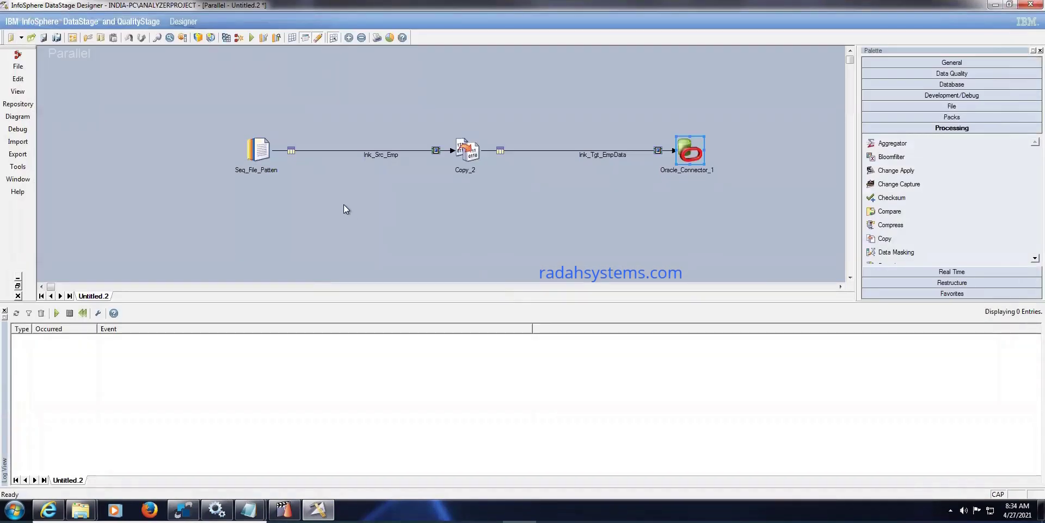
# Save the parallel job as FilePatten_Job in the \Jobs\April_2021 folder.
pyautogui.click(44, 37)
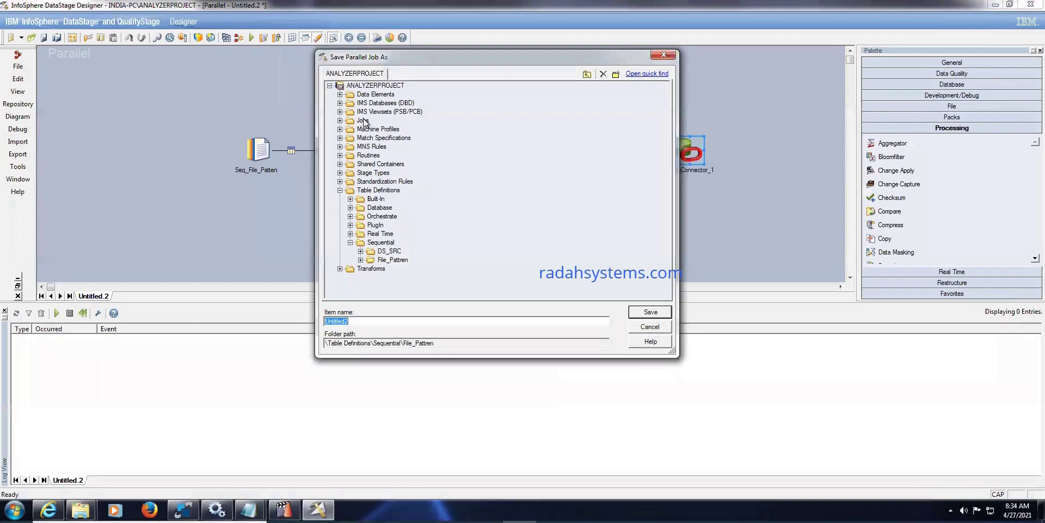
pyautogui.click(339, 120)
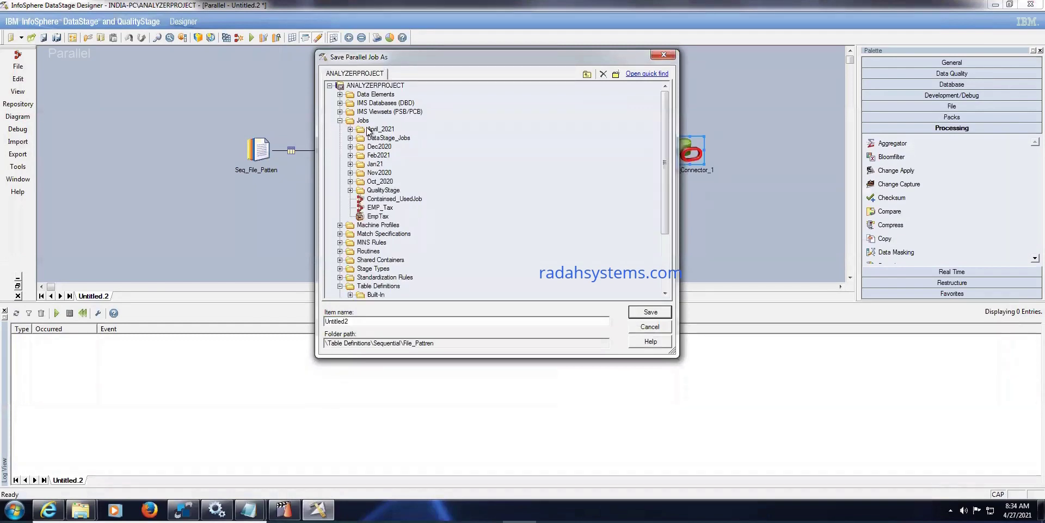
pyautogui.click(350, 129)
pyautogui.click(381, 129)
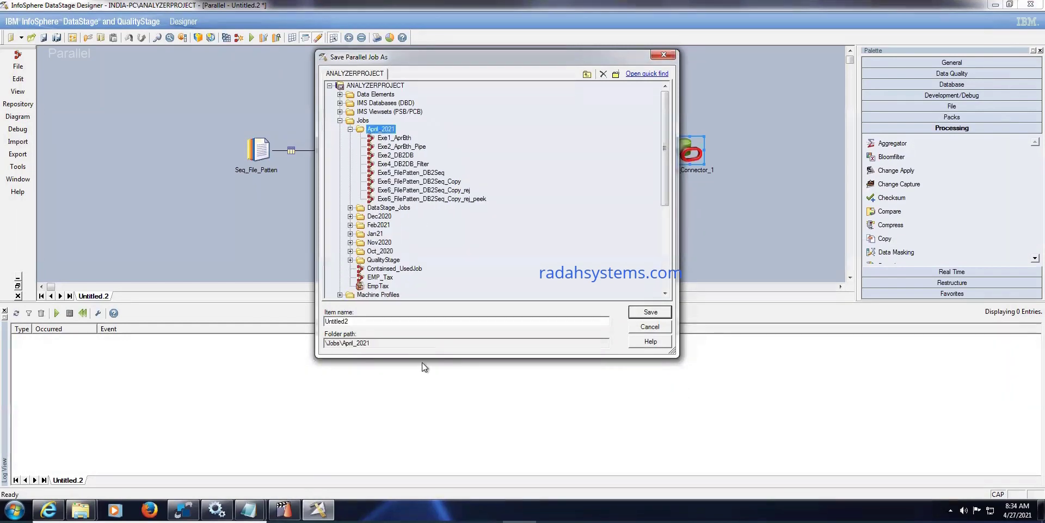
pyautogui.click(388, 322)
pyautogui.press('BackSpace')
pyautogui.press('BackSpace')
pyautogui.press('BackSpace')
pyautogui.press('BackSpace')
pyautogui.press('BackSpace')
pyautogui.press('BackSpace')
pyautogui.press('BackSpace')
pyautogui.press('BackSpace')
pyautogui.write('FilePatten_Job')
pyautogui.click(648, 311)
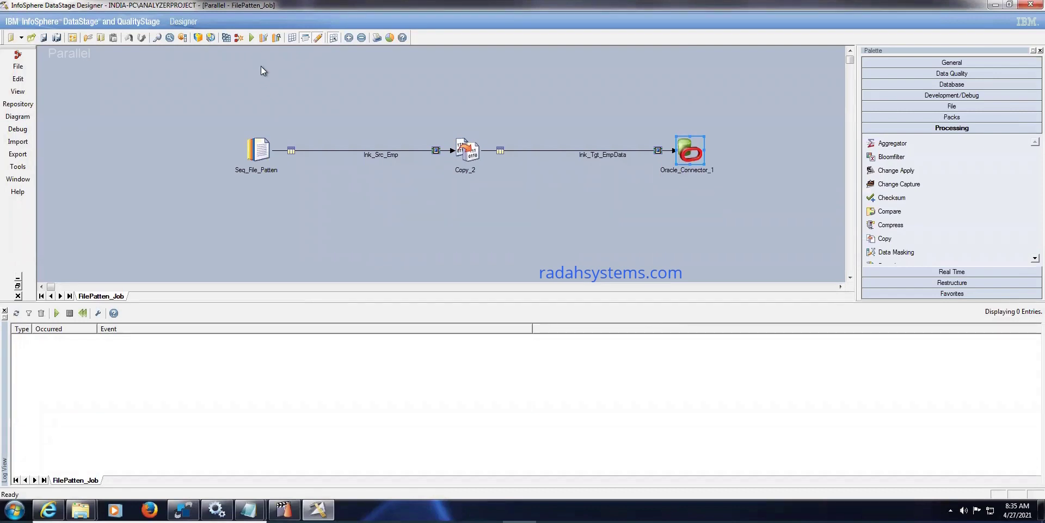
# Compile FilePatten_Job, close the compilation status, and compile the job once more.
pyautogui.click(224, 38)
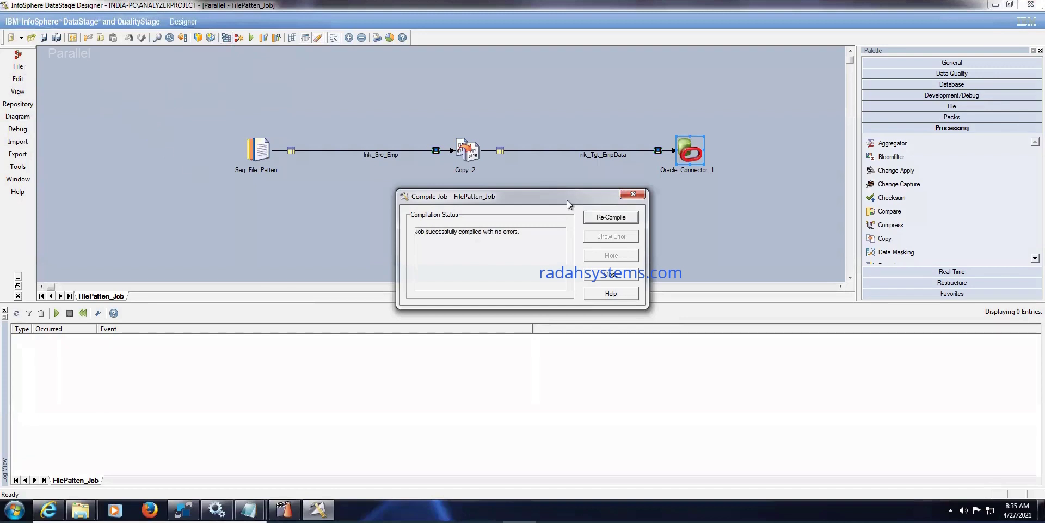
pyautogui.click(622, 276)
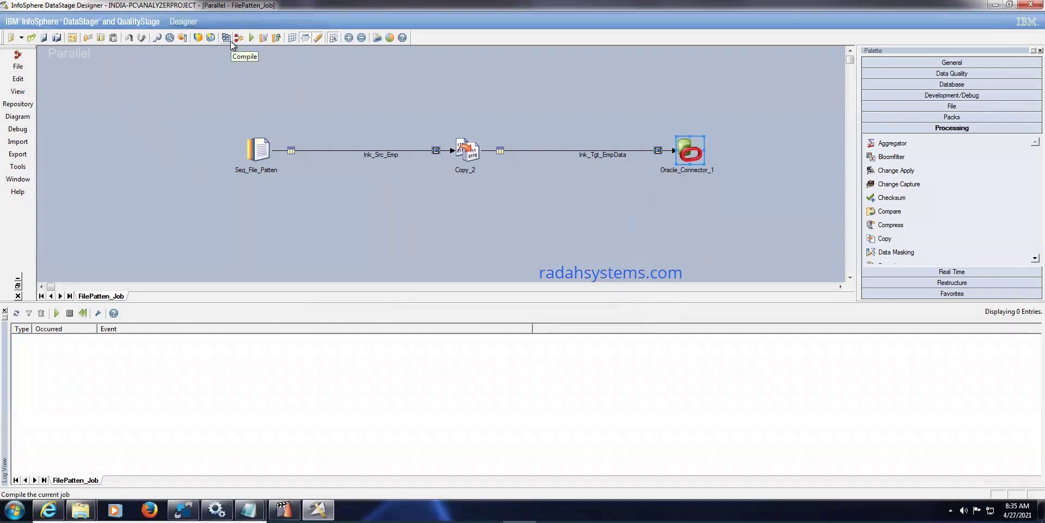
pyautogui.click(19, 69)
pyautogui.click(401, 111)
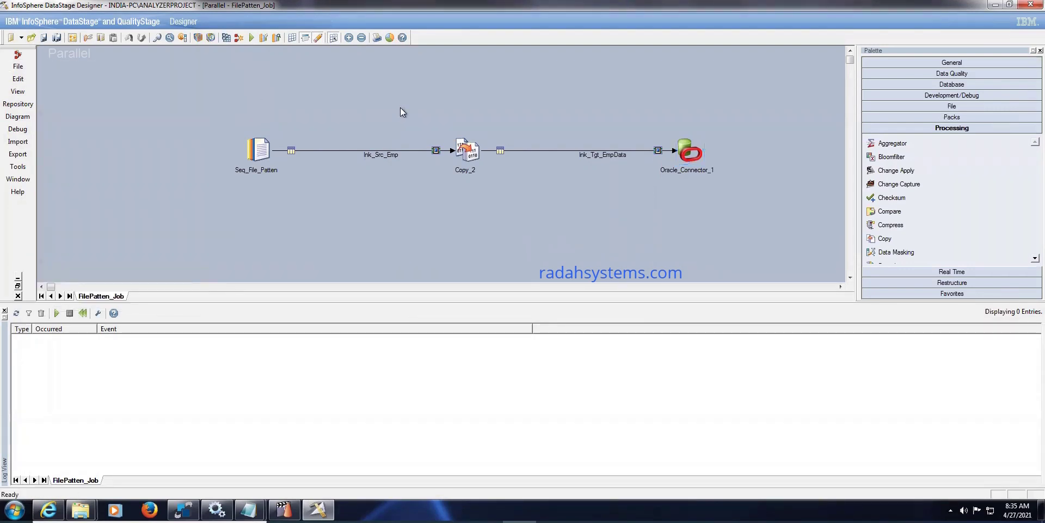
pyautogui.press('F7')
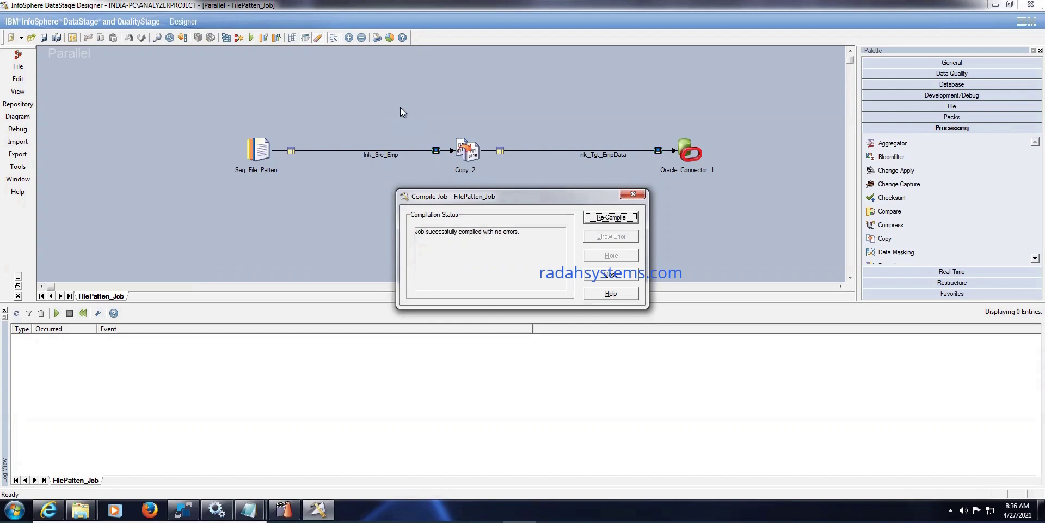
# Close the compilation status and run FilePatten_Job with no limit on warnings.
pyautogui.click(632, 276)
pyautogui.click(250, 38)
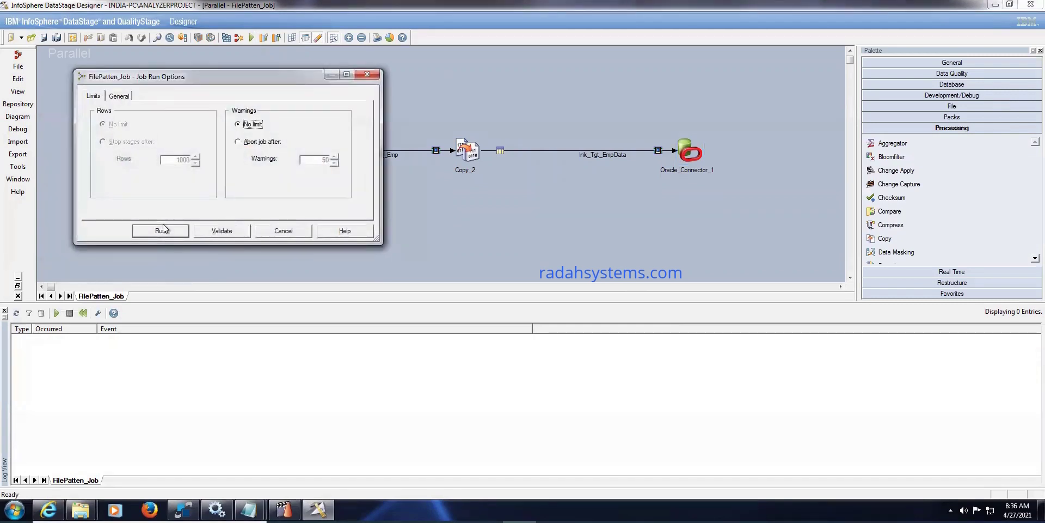
pyautogui.click(162, 229)
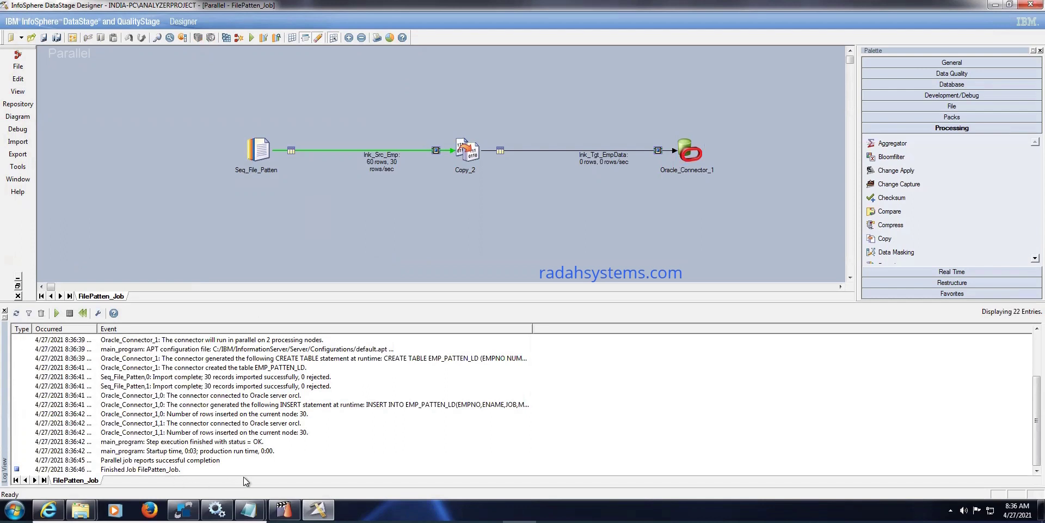
# Switch to SqlDbx, rerun SELECT * FROM EMP_PATTEN_LD, examine the loaded rows and their FILENAME values through the last row, and return to DataStage Designer.
pyautogui.click(185, 510)
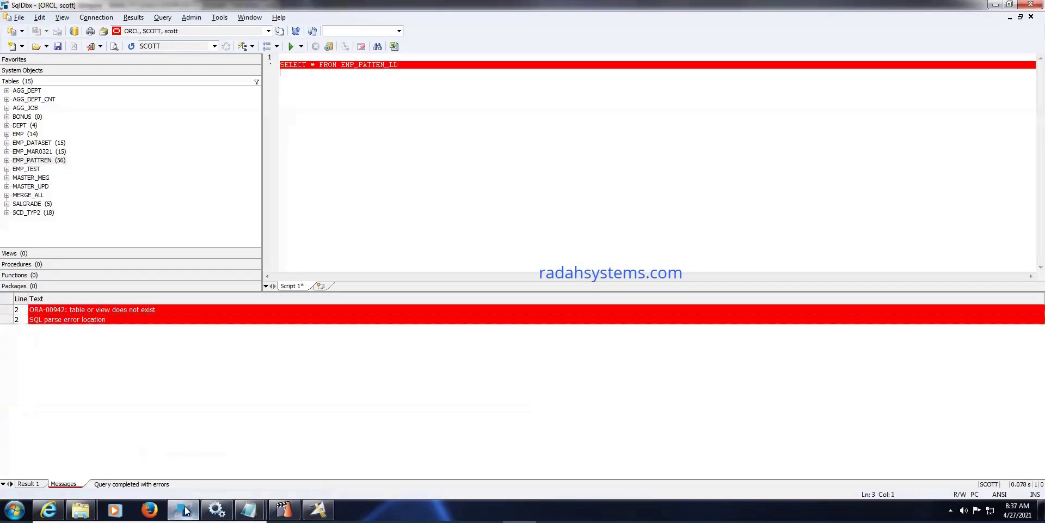
pyautogui.click(292, 47)
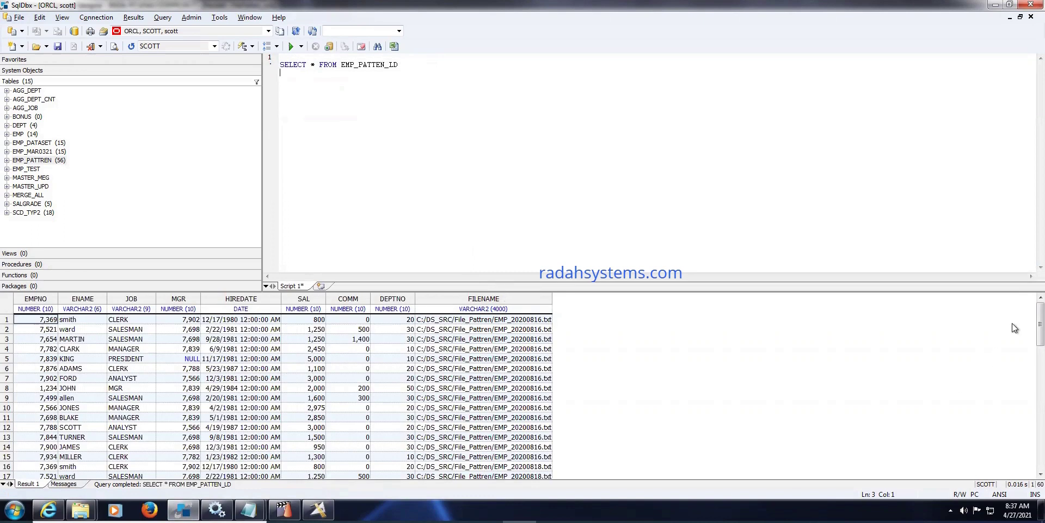
pyautogui.scroll(-8, 1011, 324)
pyautogui.scroll(-7, 1012, 424)
pyautogui.click(1013, 467)
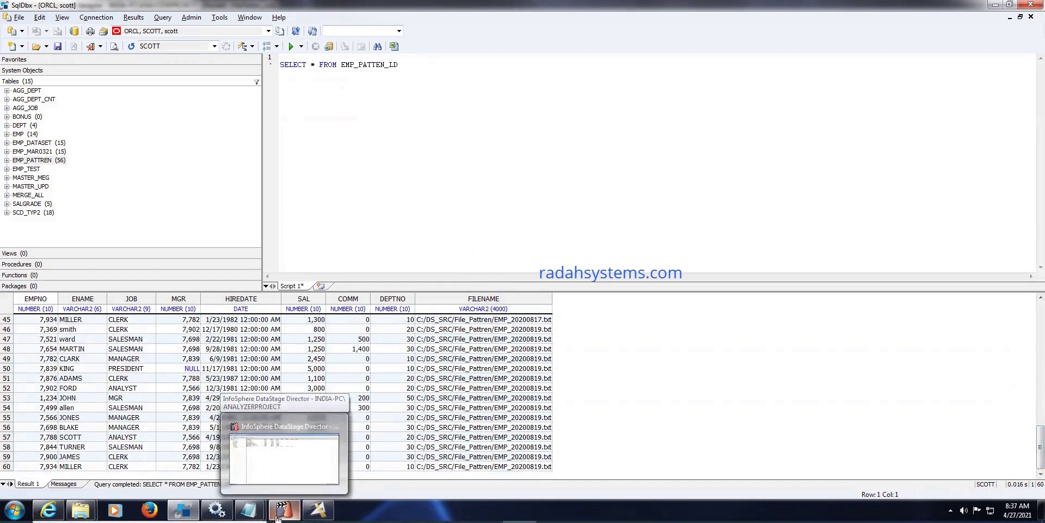
pyautogui.click(318, 510)
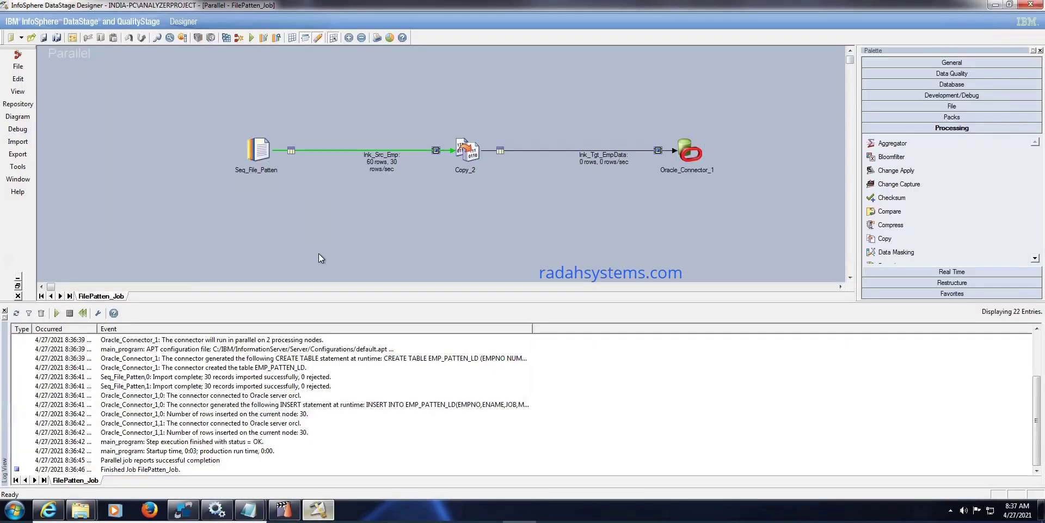